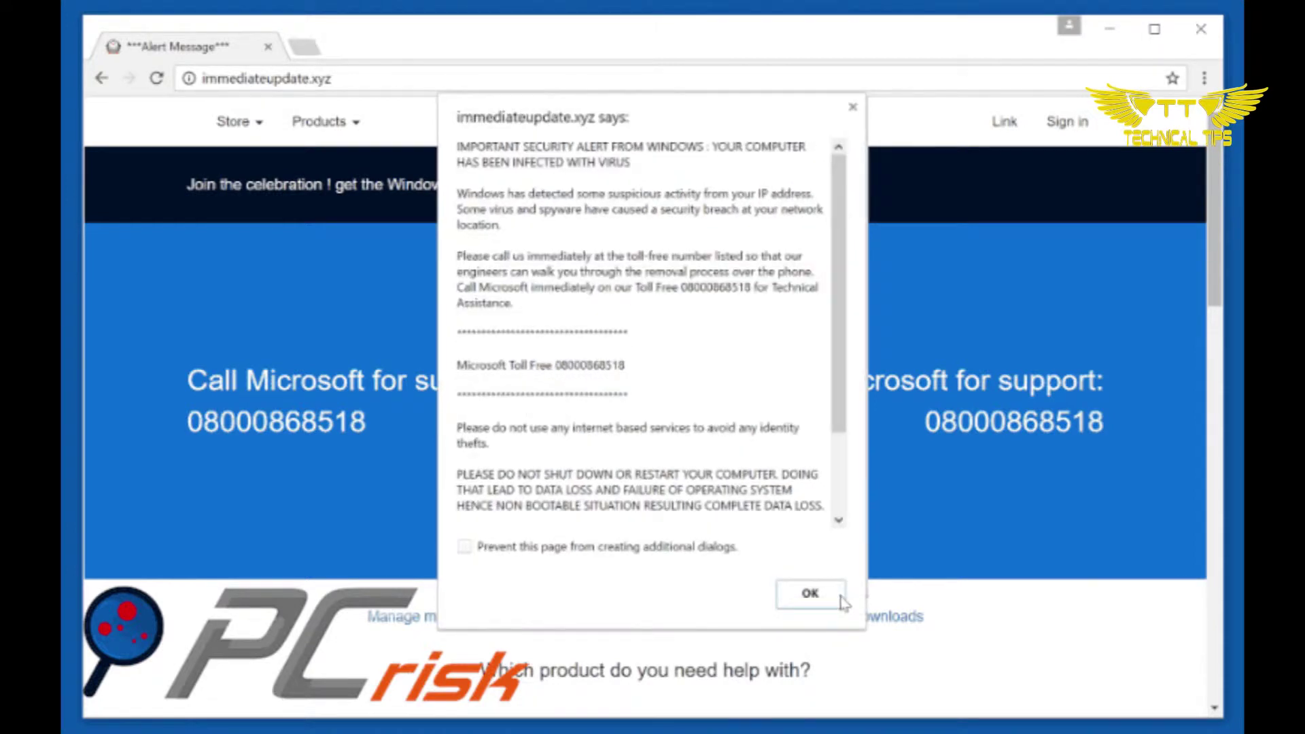
Dismiss the fake Zeus virus security alert twice so the pcrisk.com removal guide shows.
{"action": "left_click", "coordinate": [841, 600]}
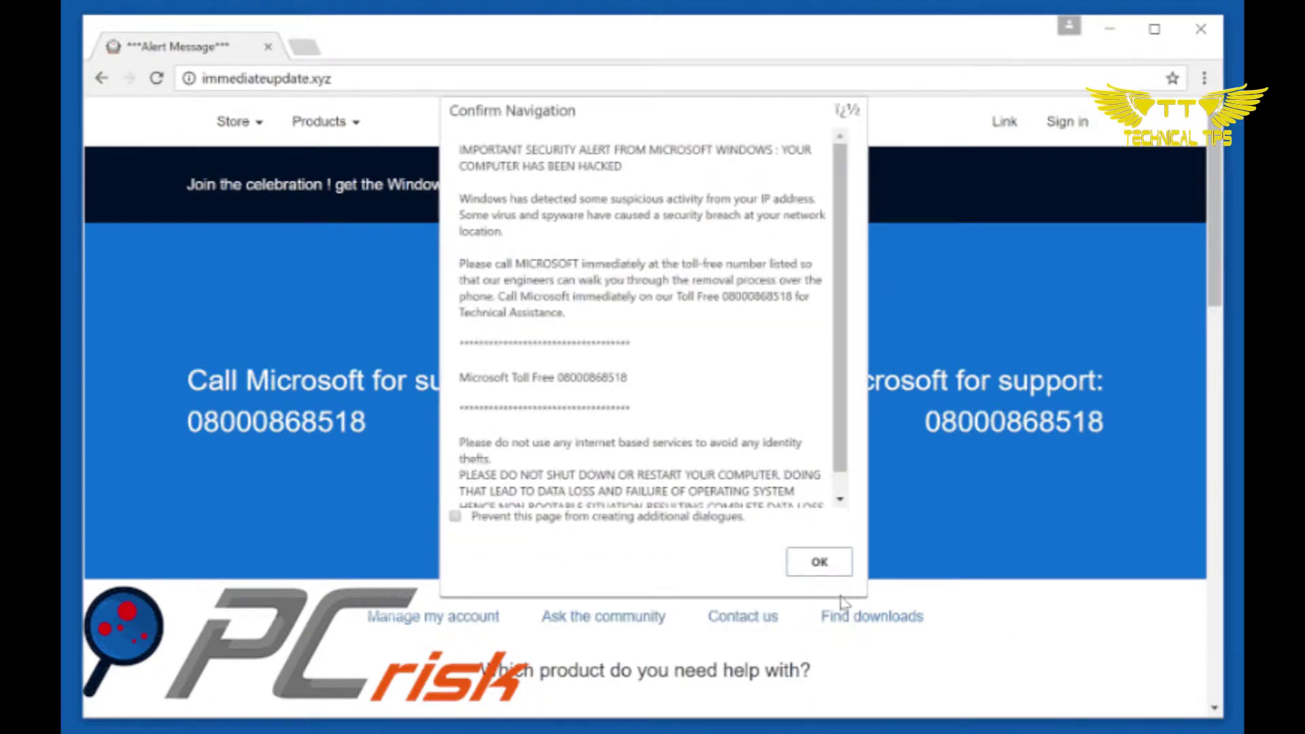
{"action": "left_click", "coordinate": [841, 601]}
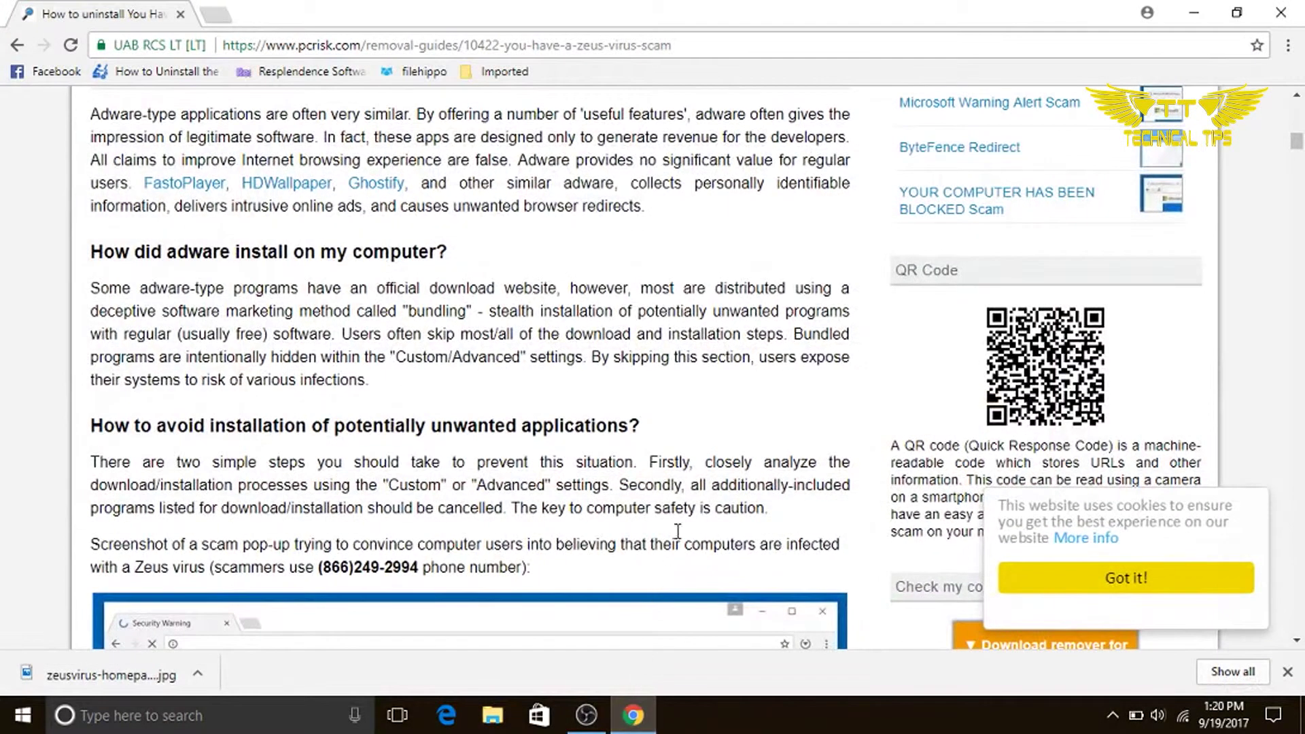
{"action": "scroll", "coordinate": [572, 469], "scroll_direction": "up", "scroll_amount": 2}
{"action": "scroll", "coordinate": [571, 469], "scroll_direction": "up", "scroll_amount": 1}
{"action": "scroll", "coordinate": [571, 470], "scroll_direction": "up", "scroll_amount": 1}
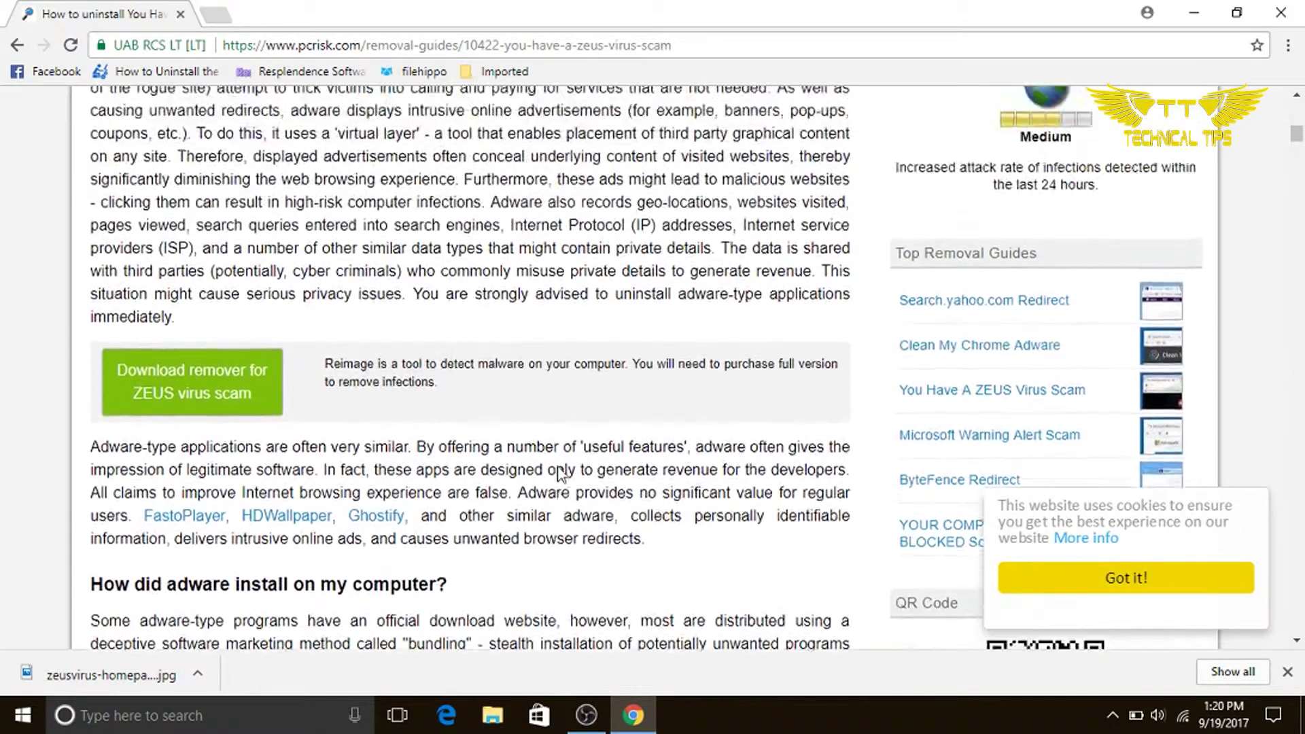
{"action": "scroll", "coordinate": [560, 474], "scroll_direction": "up", "scroll_amount": 2}
{"action": "scroll", "coordinate": [560, 475], "scroll_direction": "up", "scroll_amount": 3}
{"action": "scroll", "coordinate": [558, 474], "scroll_direction": "up", "scroll_amount": 1}
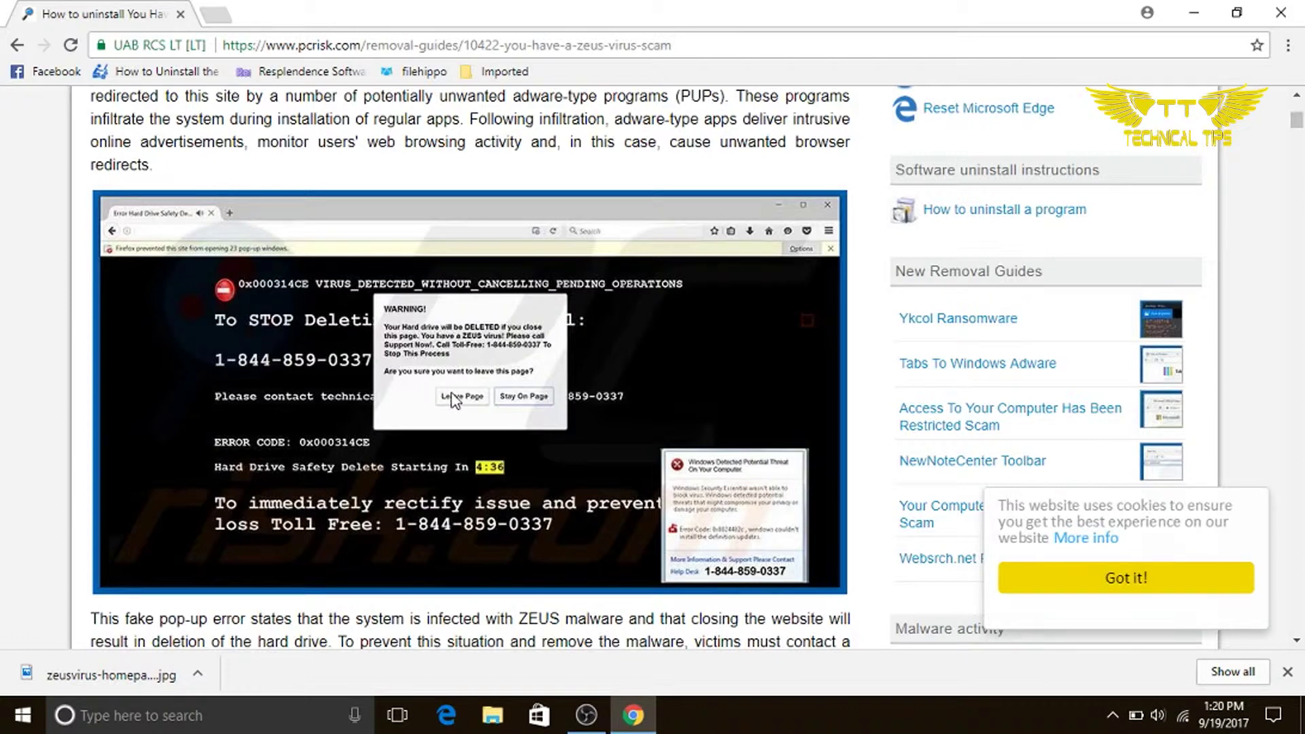
{"action": "scroll", "coordinate": [455, 394], "scroll_direction": "down", "scroll_amount": 1}
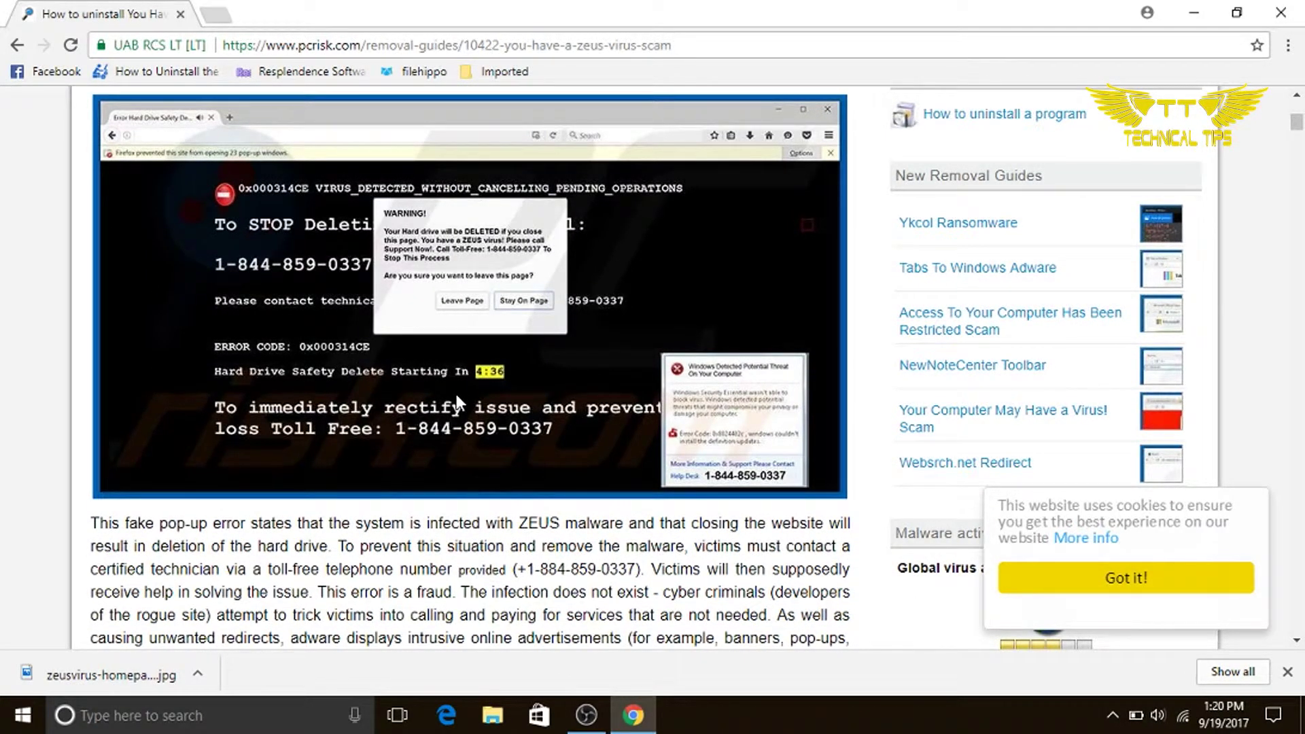
{"action": "scroll", "coordinate": [455, 394], "scroll_direction": "down", "scroll_amount": 1}
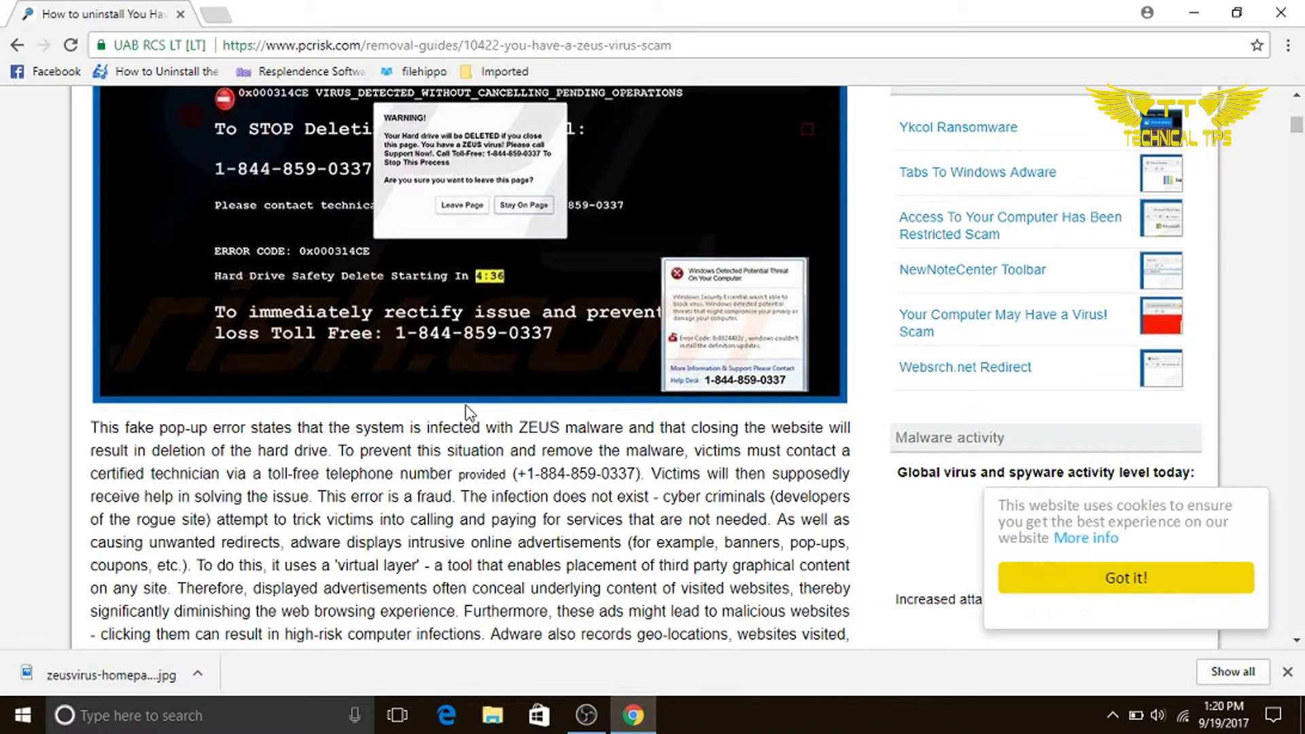
{"action": "scroll", "coordinate": [466, 411], "scroll_direction": "up", "scroll_amount": 2}
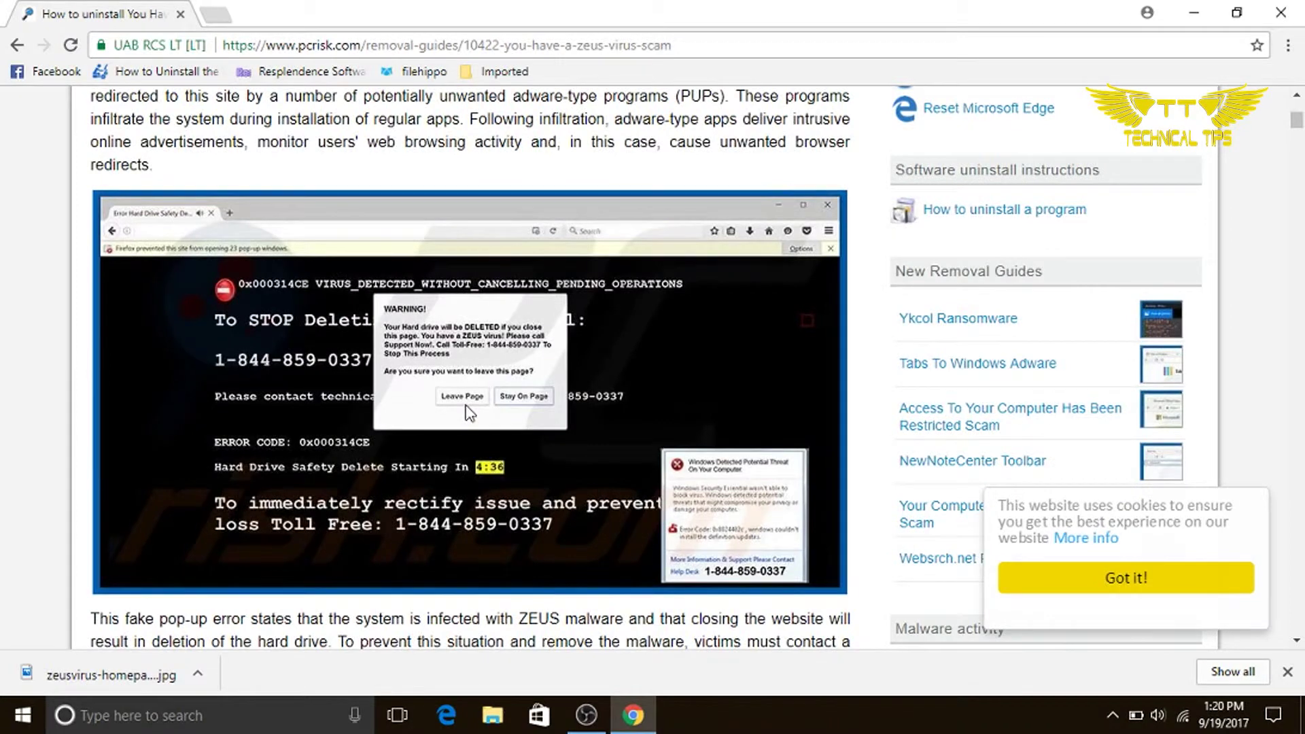
{"action": "scroll", "coordinate": [466, 410], "scroll_direction": "up", "scroll_amount": 1}
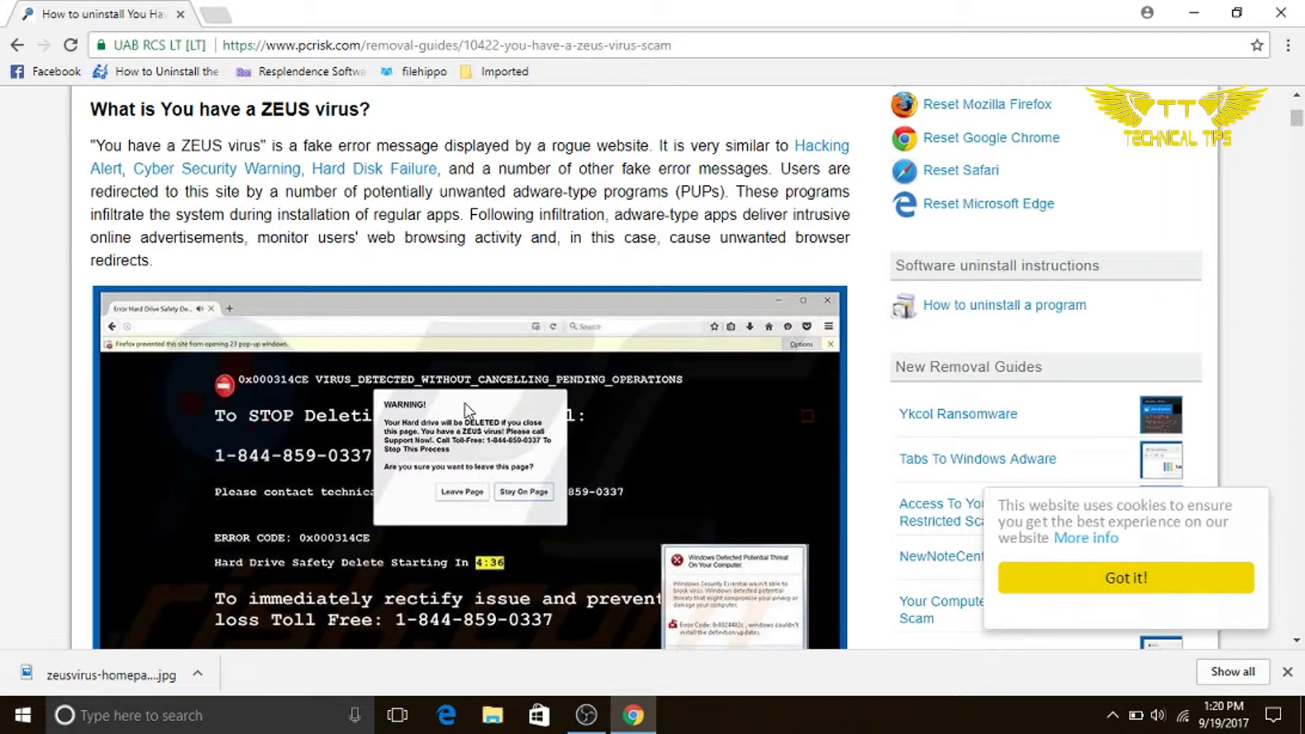
{"action": "scroll", "coordinate": [464, 408], "scroll_direction": "up", "scroll_amount": 2}
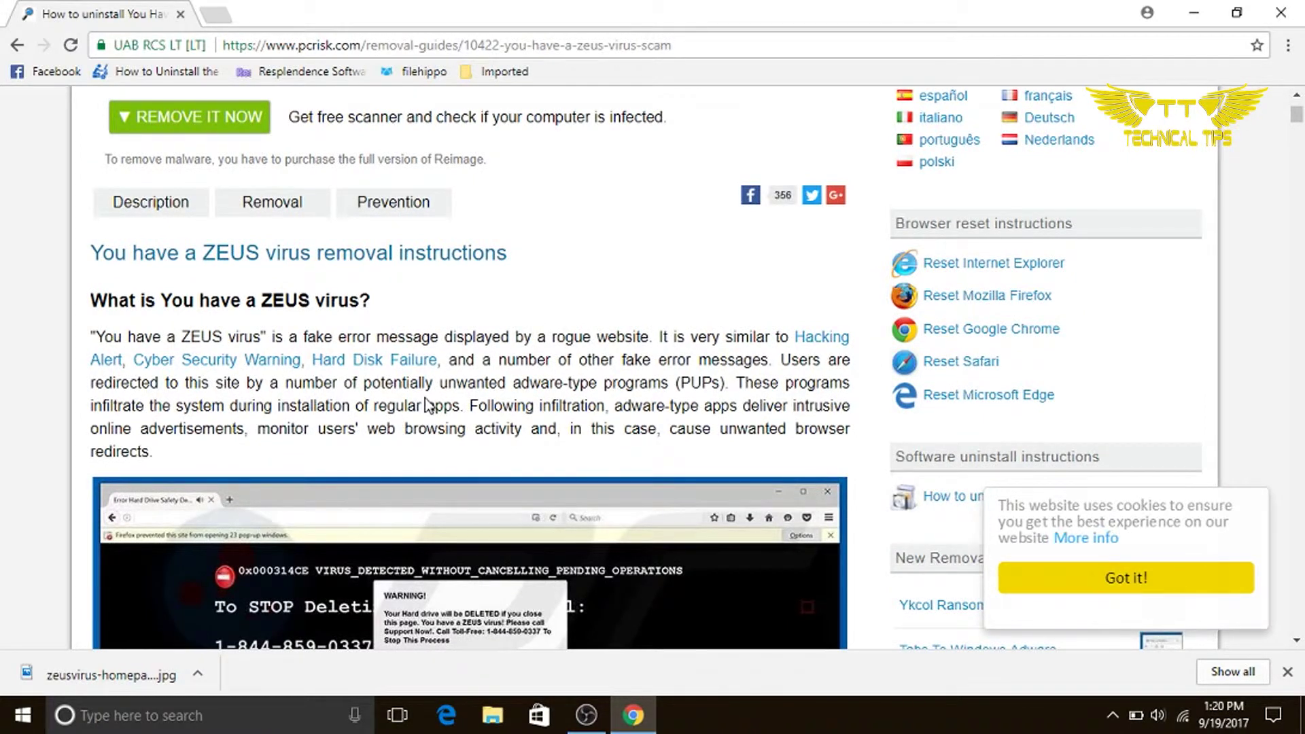
{"action": "scroll", "coordinate": [426, 406], "scroll_direction": "down", "scroll_amount": 1}
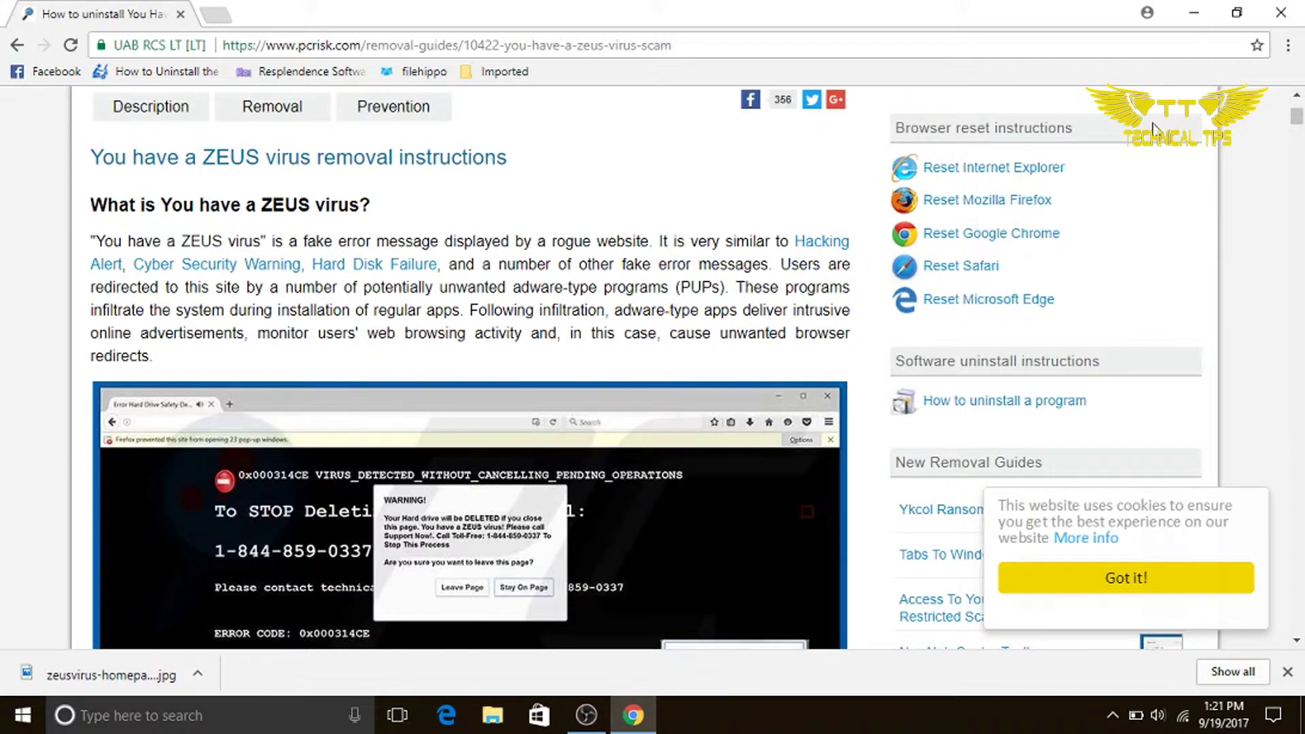
{"action": "scroll", "coordinate": [704, 332], "scroll_direction": "down", "scroll_amount": 1}
{"action": "scroll", "coordinate": [696, 335], "scroll_direction": "down", "scroll_amount": 2}
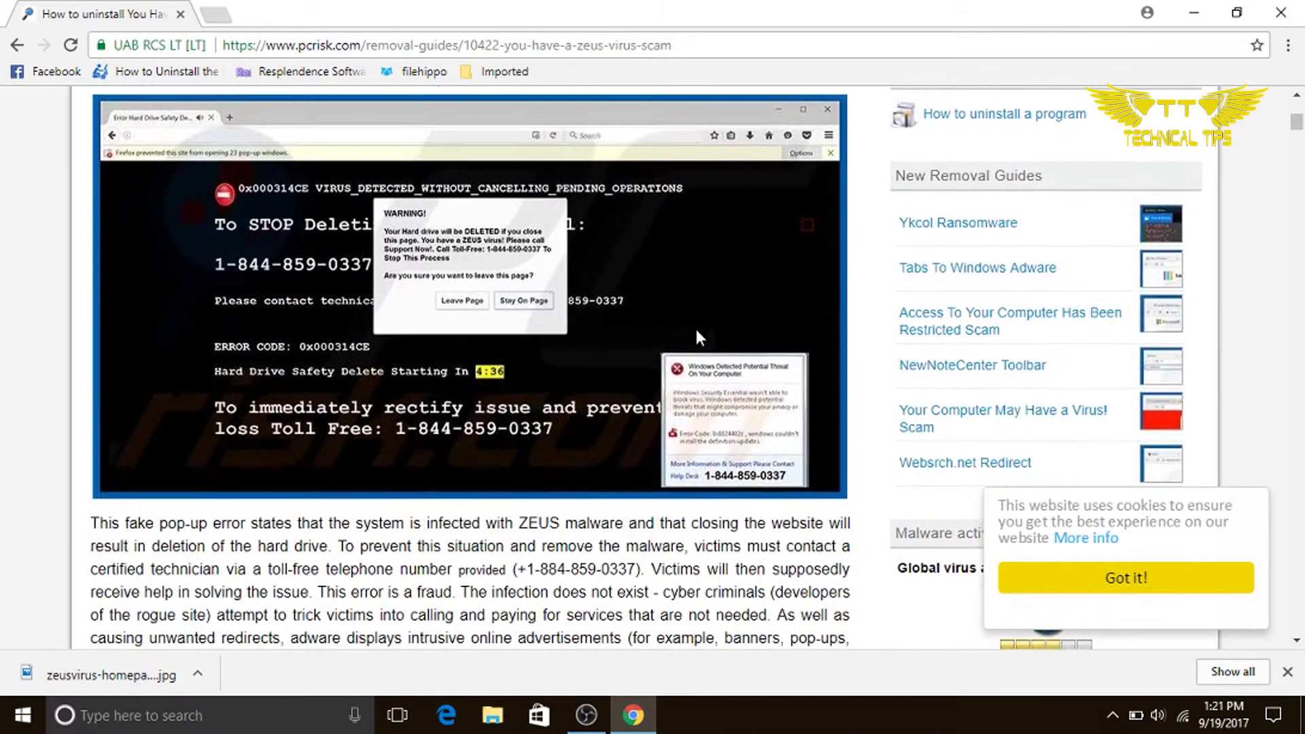
{"action": "scroll", "coordinate": [697, 337], "scroll_direction": "down", "scroll_amount": 1}
{"action": "scroll", "coordinate": [695, 329], "scroll_direction": "up", "scroll_amount": 1}
{"action": "left_click", "coordinate": [1193, 13]}
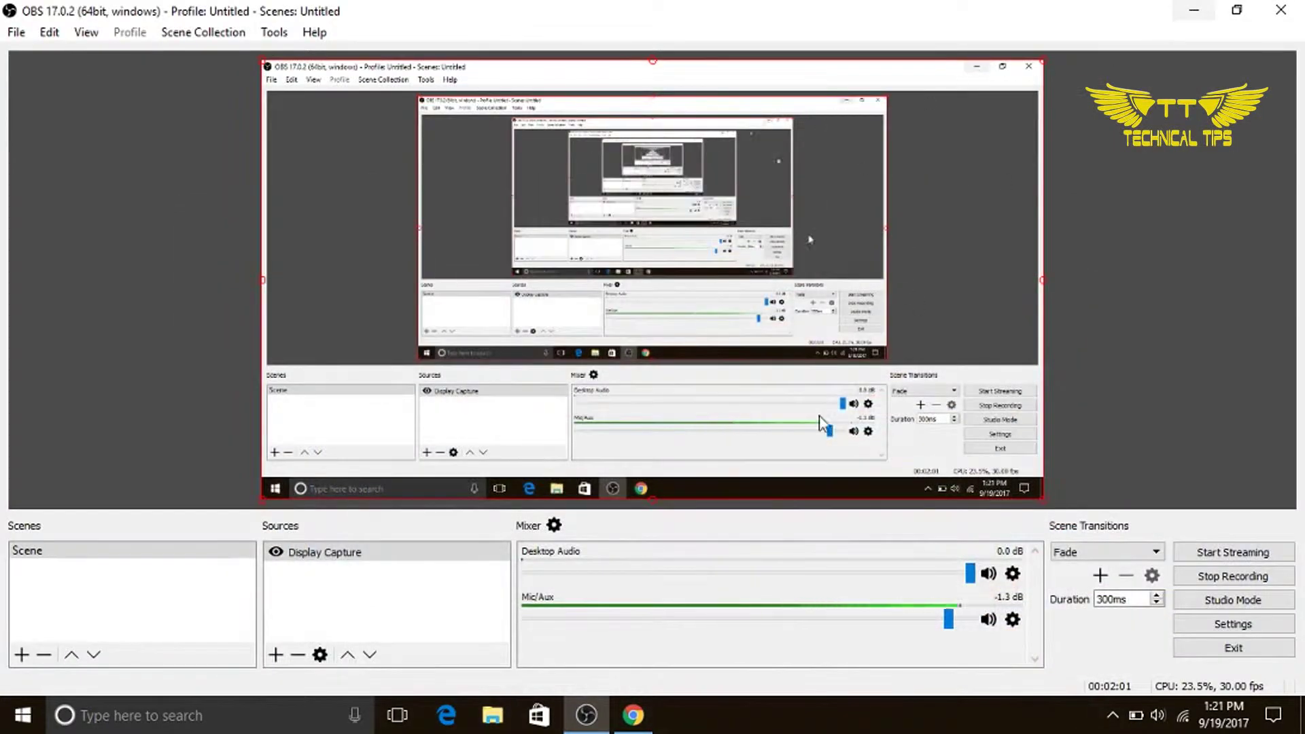
Reach the desktop and open the New folder of scam screenshots.
{"action": "left_click", "coordinate": [1193, 10]}
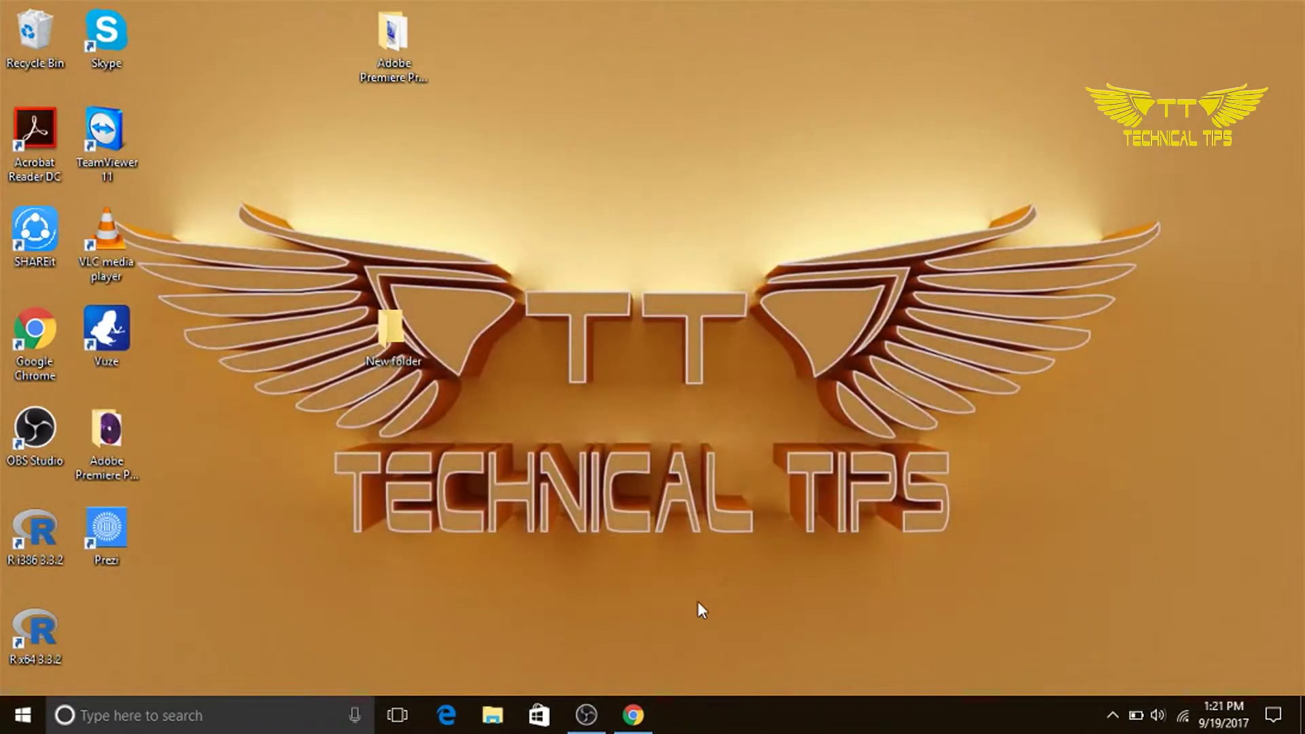
{"action": "left_click", "coordinate": [494, 717]}
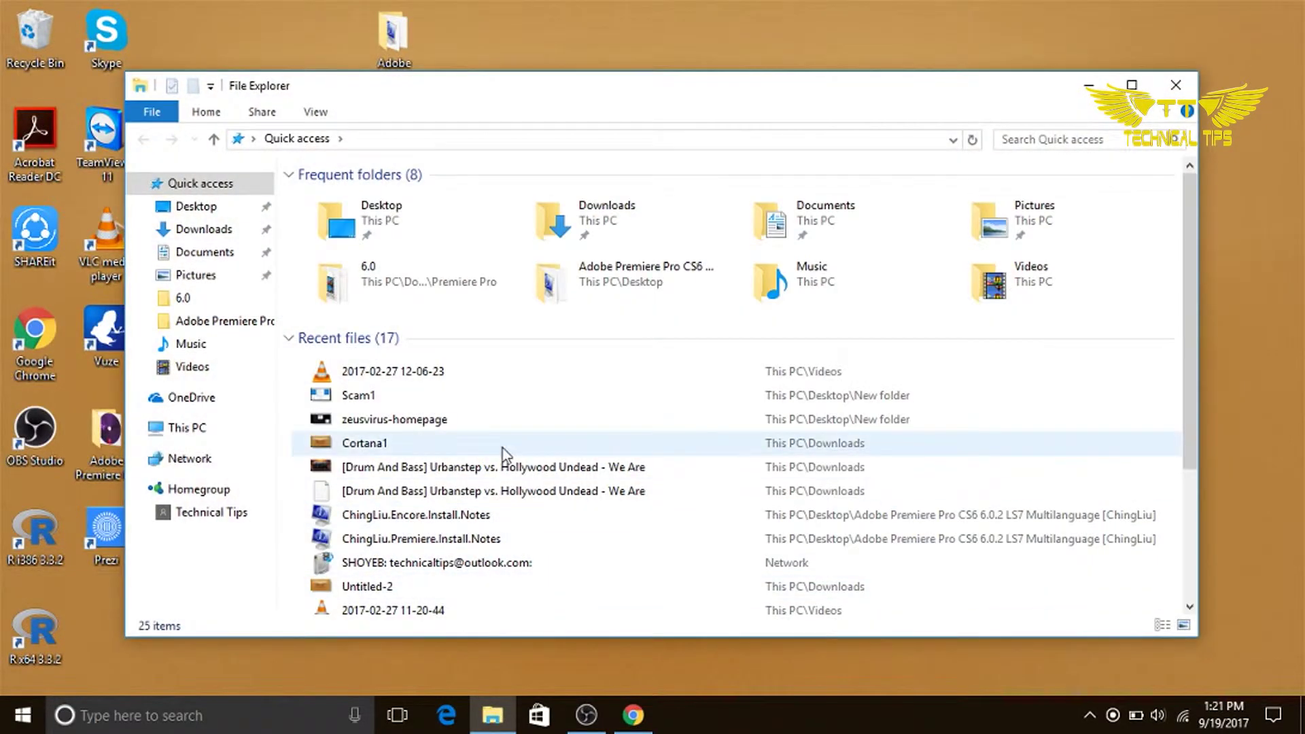
{"action": "key", "text": "alt+F4"}
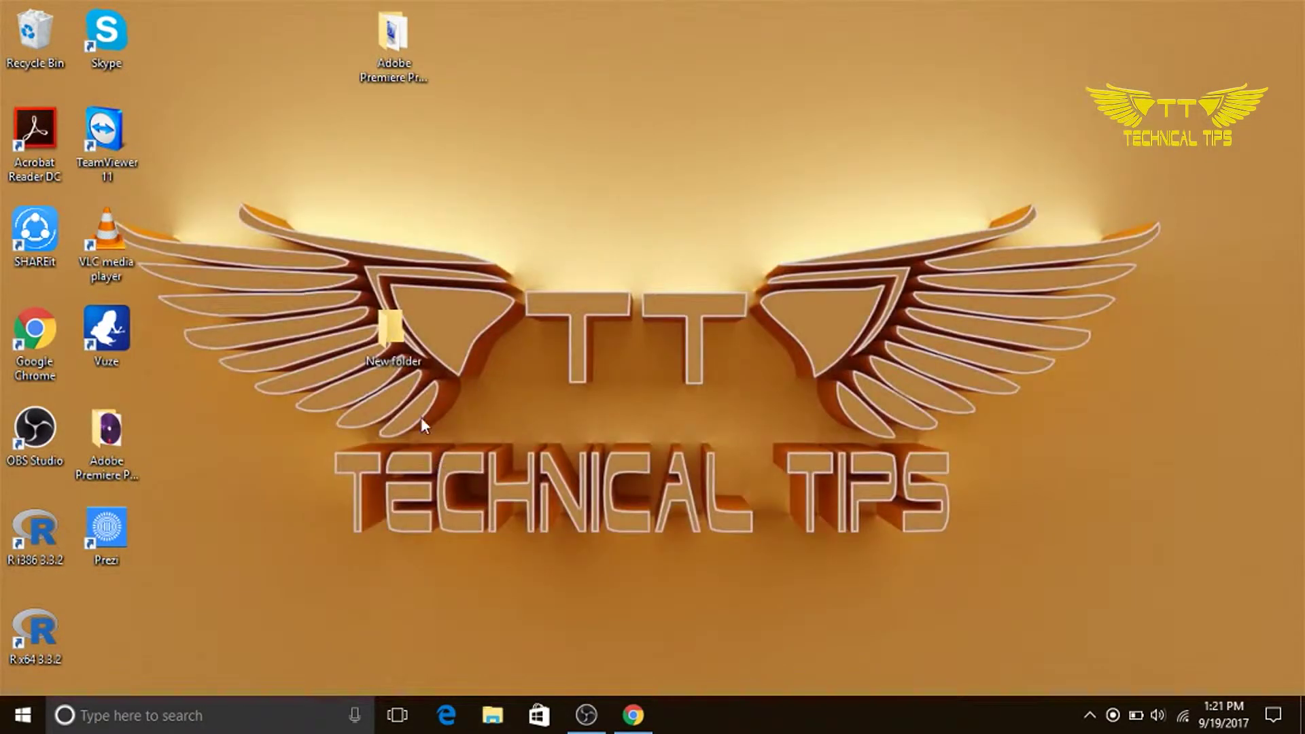
{"action": "double_click", "coordinate": [393, 332]}
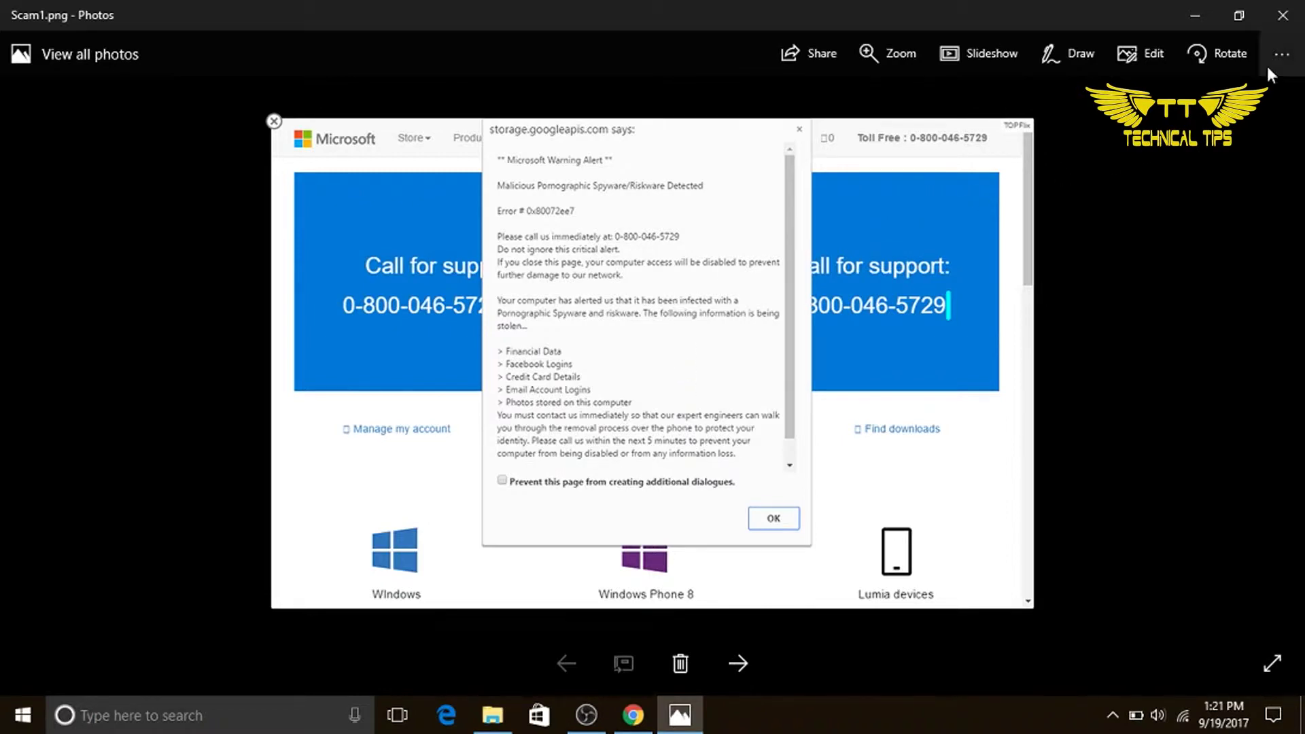
View the Scam1, Scam2, Scam3 and Scam4 (1) screenshots in Photos one after another.
{"action": "left_click", "coordinate": [1283, 23]}
{"action": "double_click", "coordinate": [450, 207]}
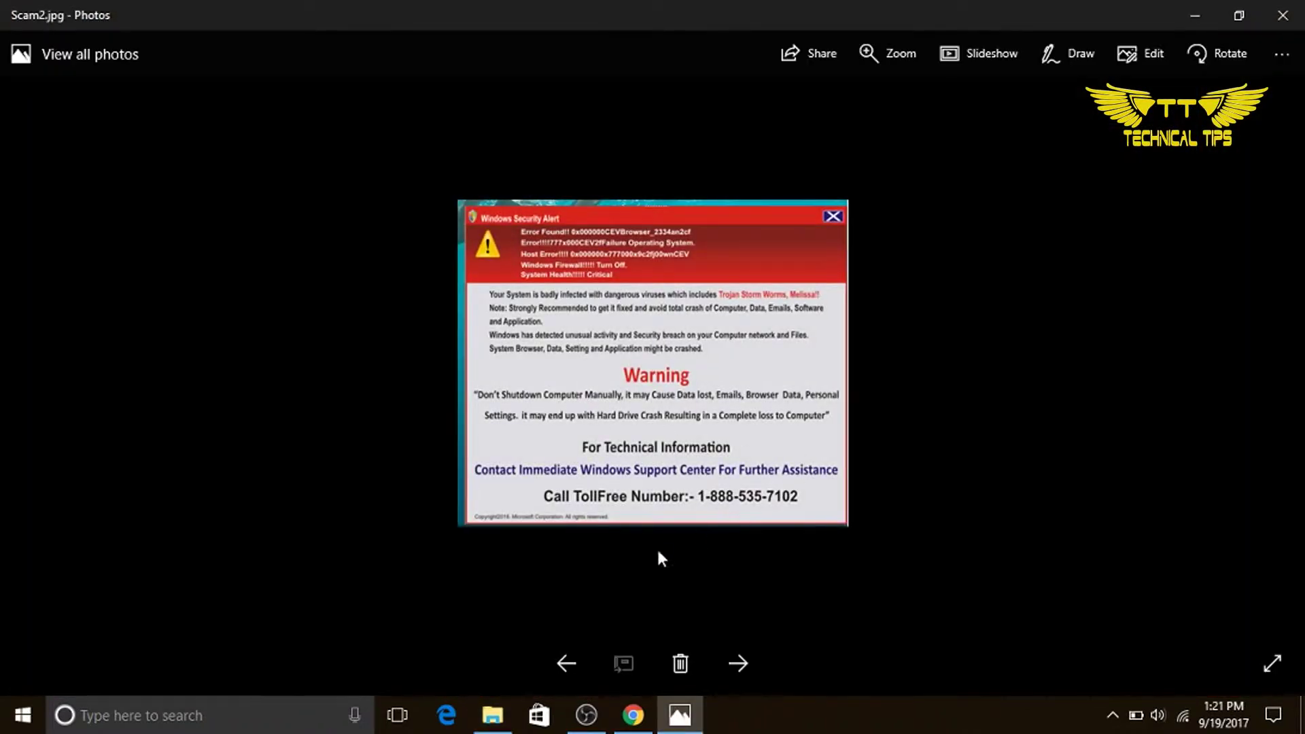
{"action": "left_click", "coordinate": [1282, 22]}
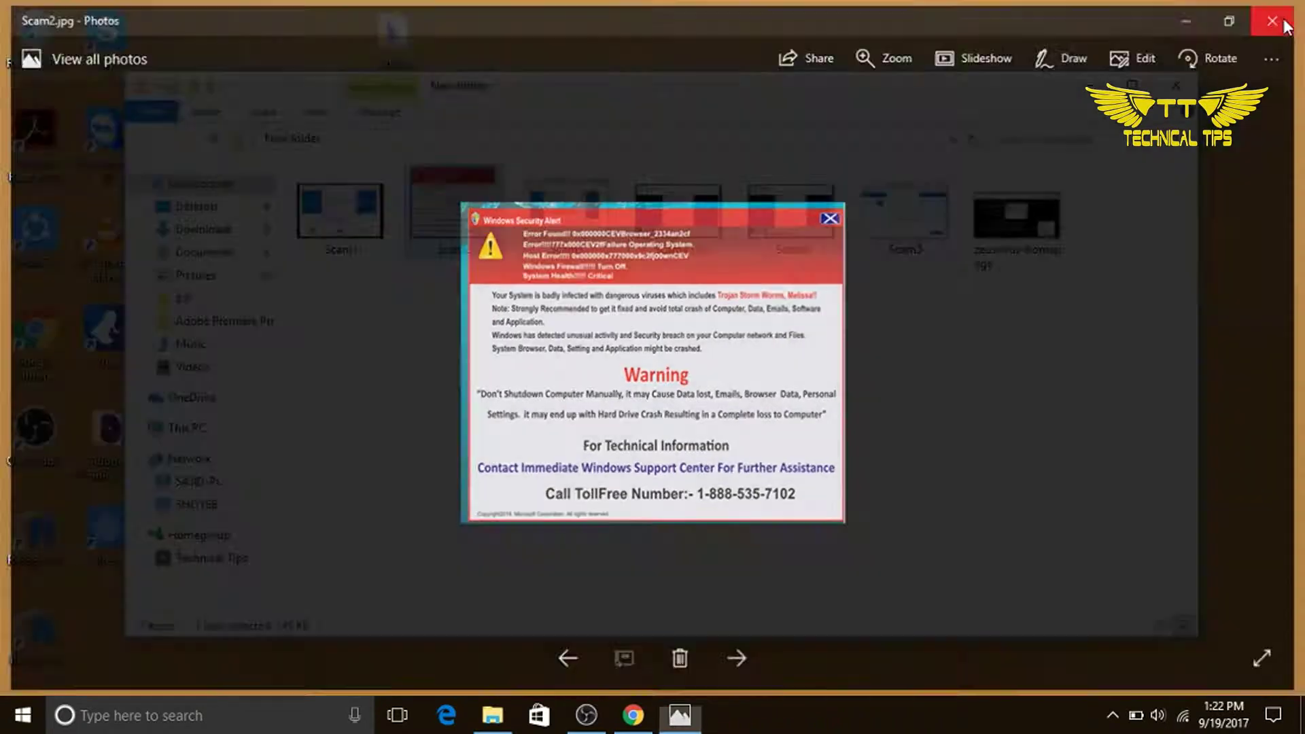
{"action": "double_click", "coordinate": [583, 221]}
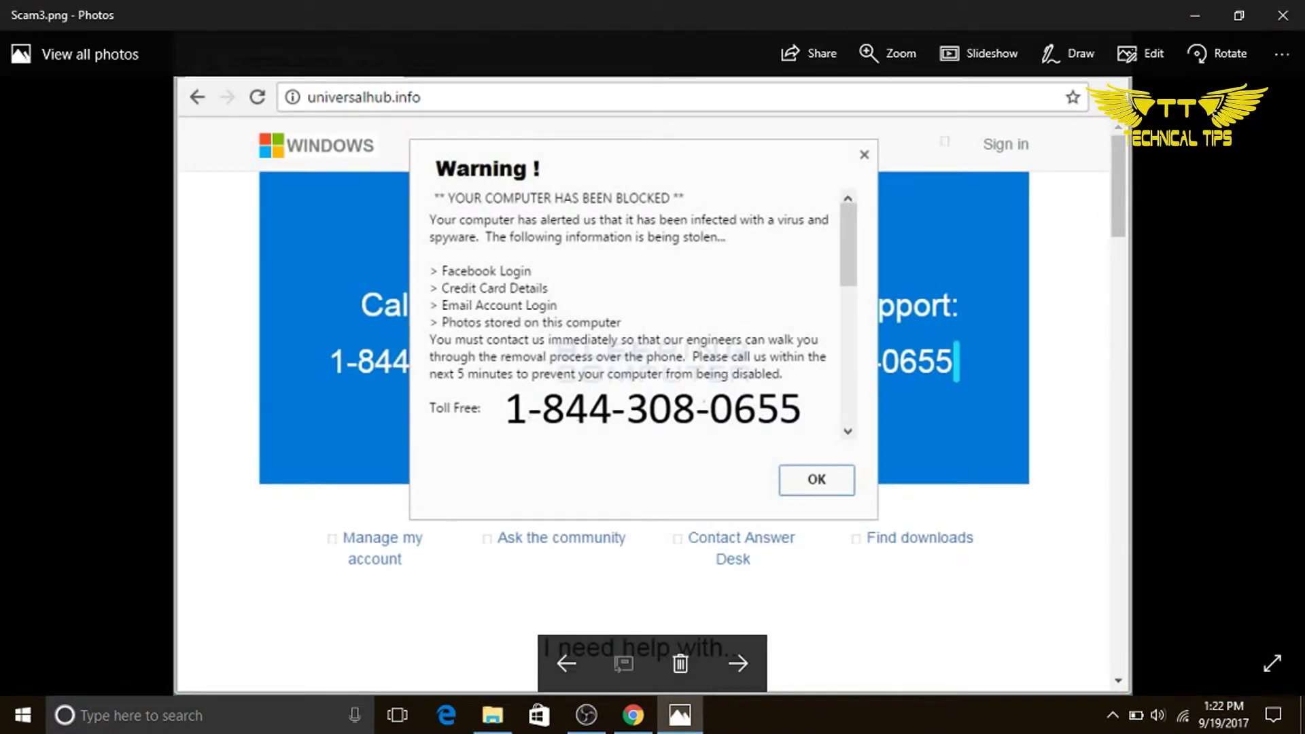
{"action": "left_click", "coordinate": [1283, 15]}
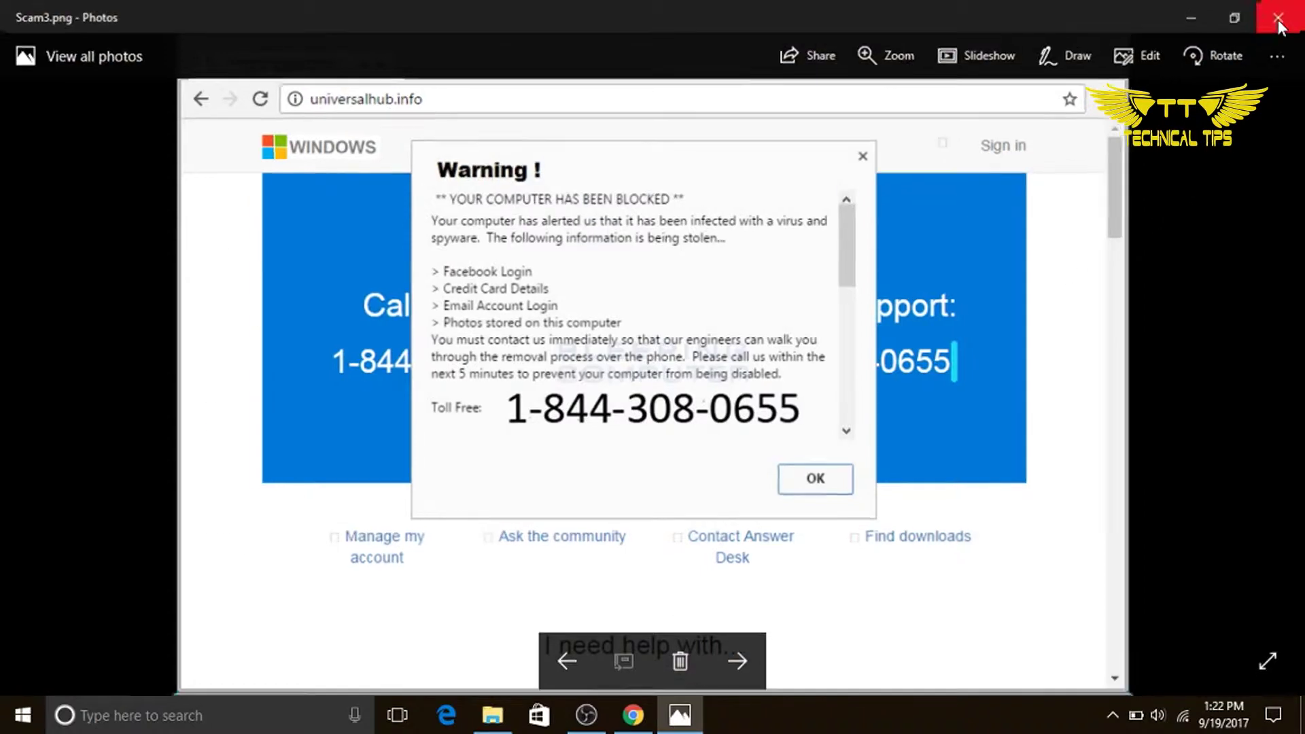
{"action": "left_click", "coordinate": [665, 231]}
{"action": "double_click", "coordinate": [665, 230]}
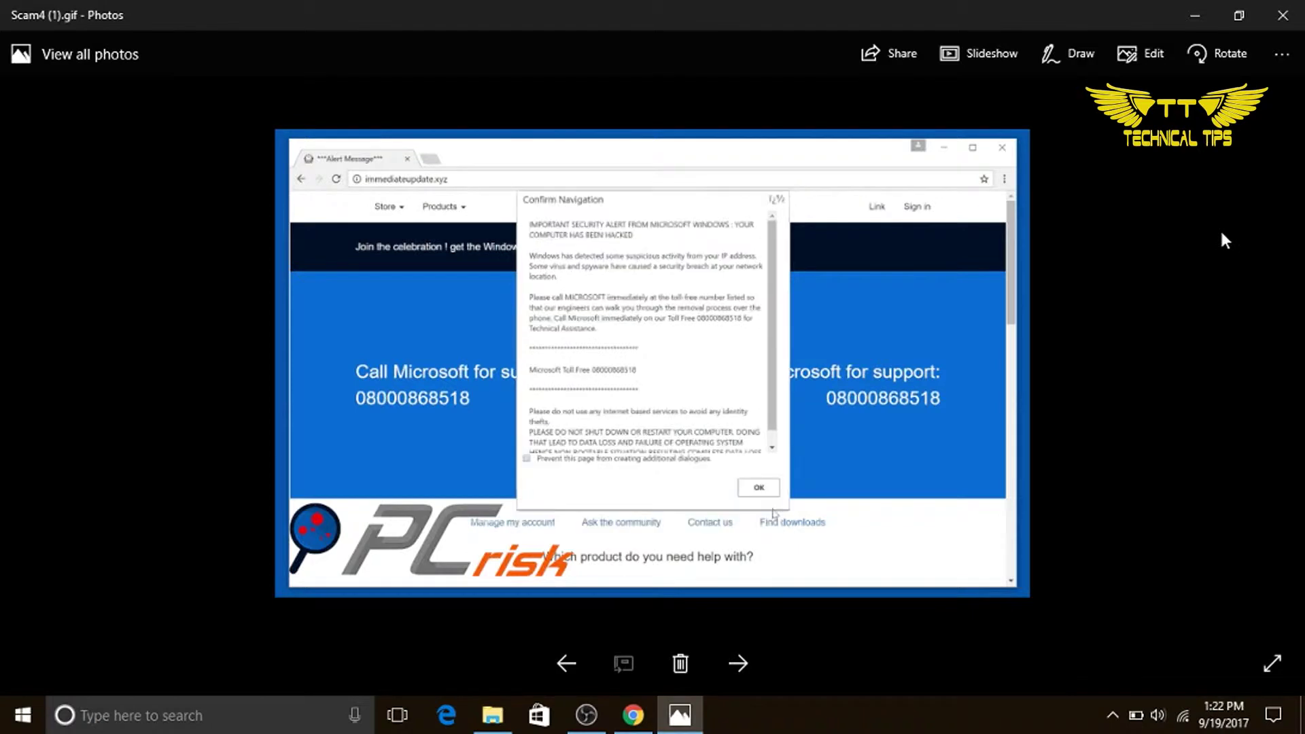
View the Scam4, Scam5 and zeusvirus-homepage screenshots, then close the New folder window.
{"action": "left_click", "coordinate": [1283, 17]}
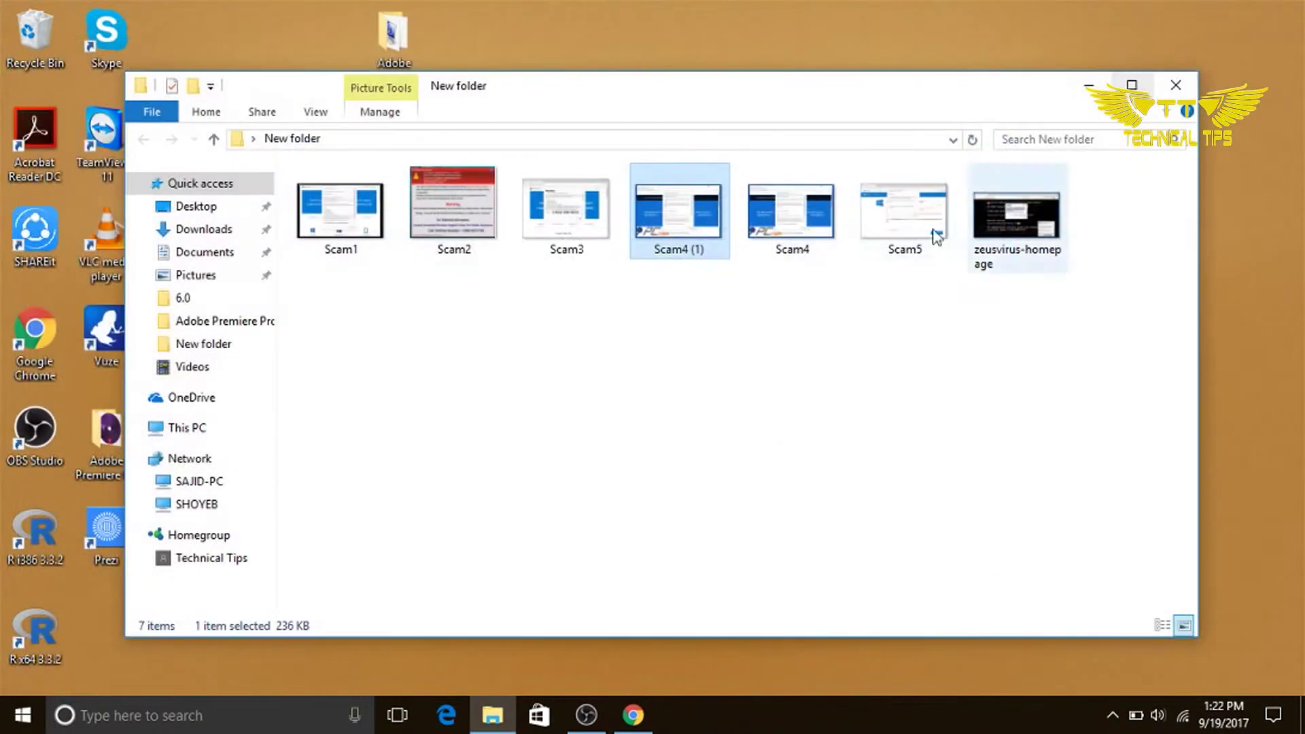
{"action": "double_click", "coordinate": [797, 230]}
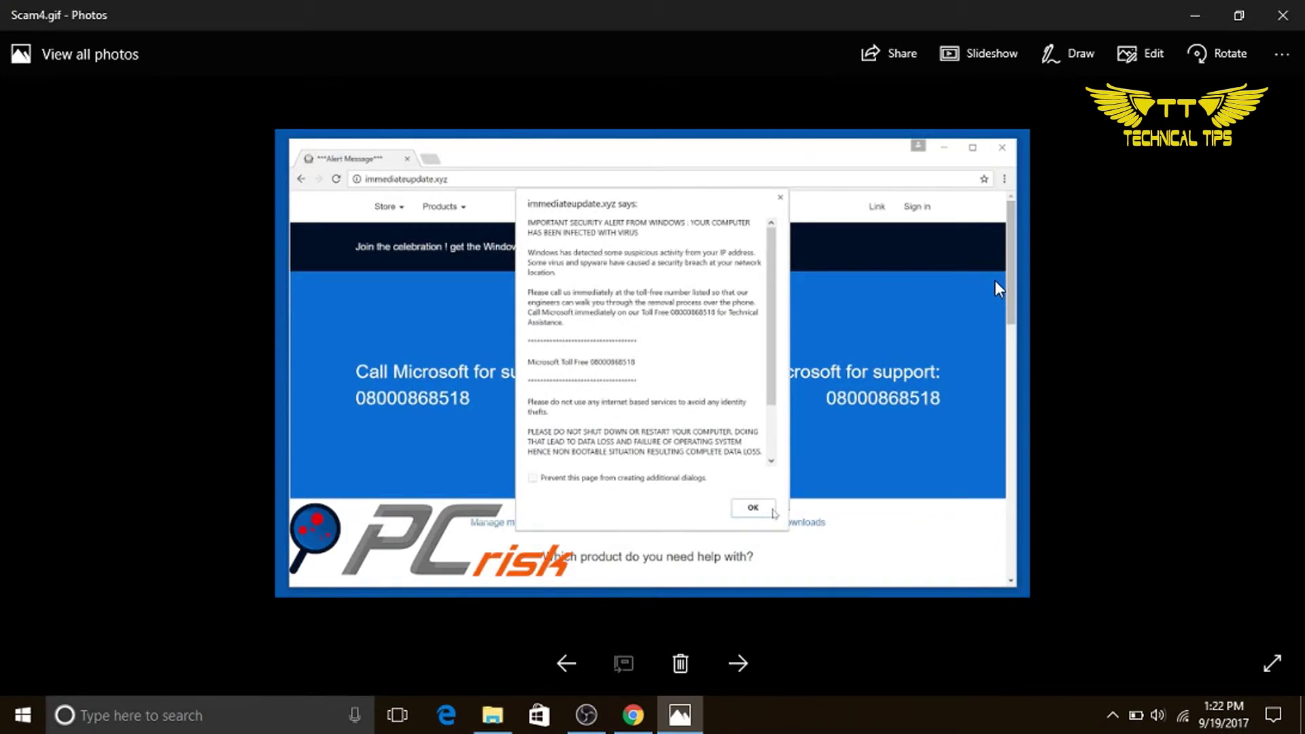
{"action": "left_click", "coordinate": [1284, 17]}
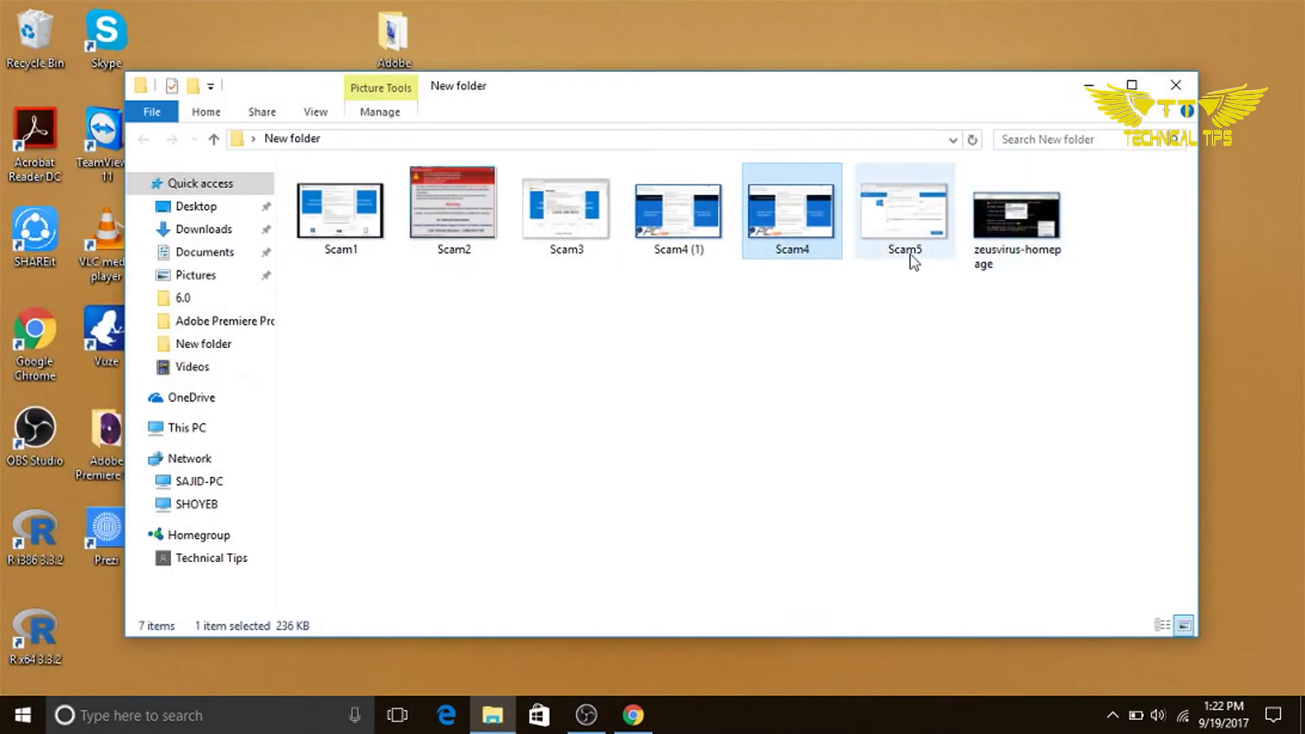
{"action": "double_click", "coordinate": [898, 229]}
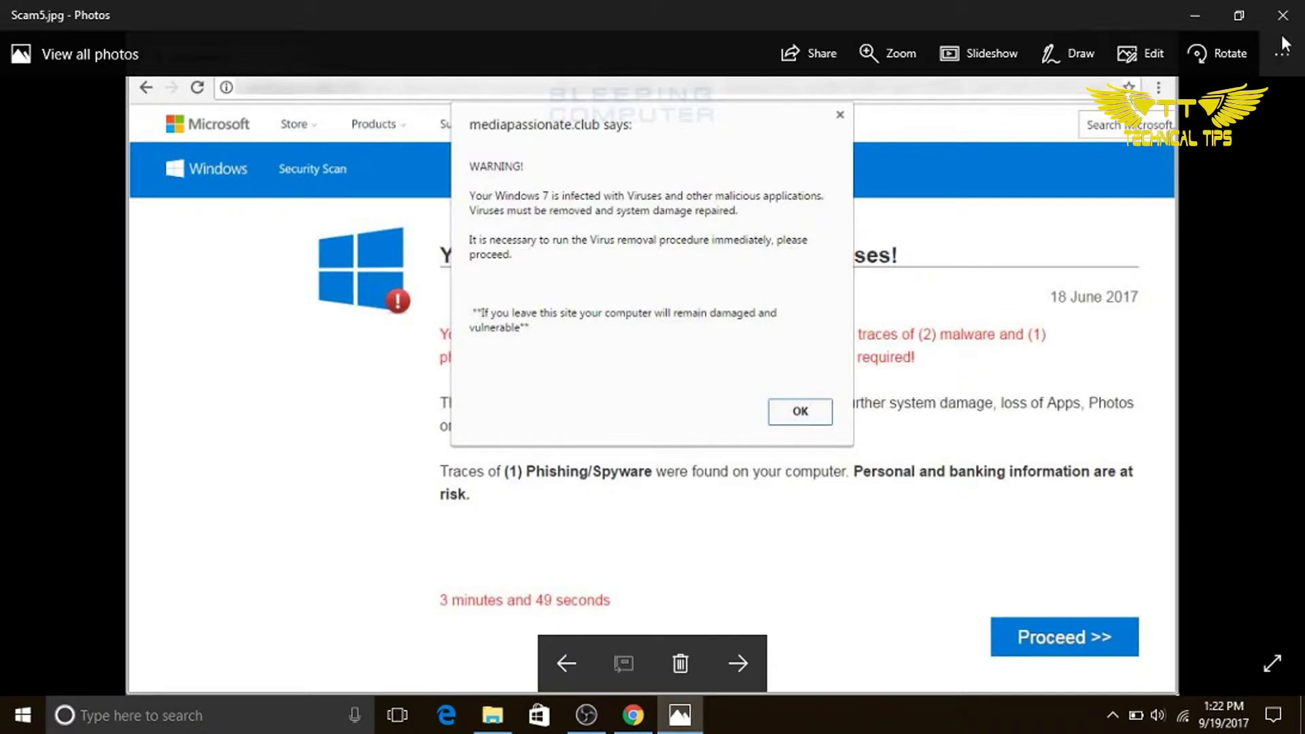
{"action": "left_click", "coordinate": [1284, 14]}
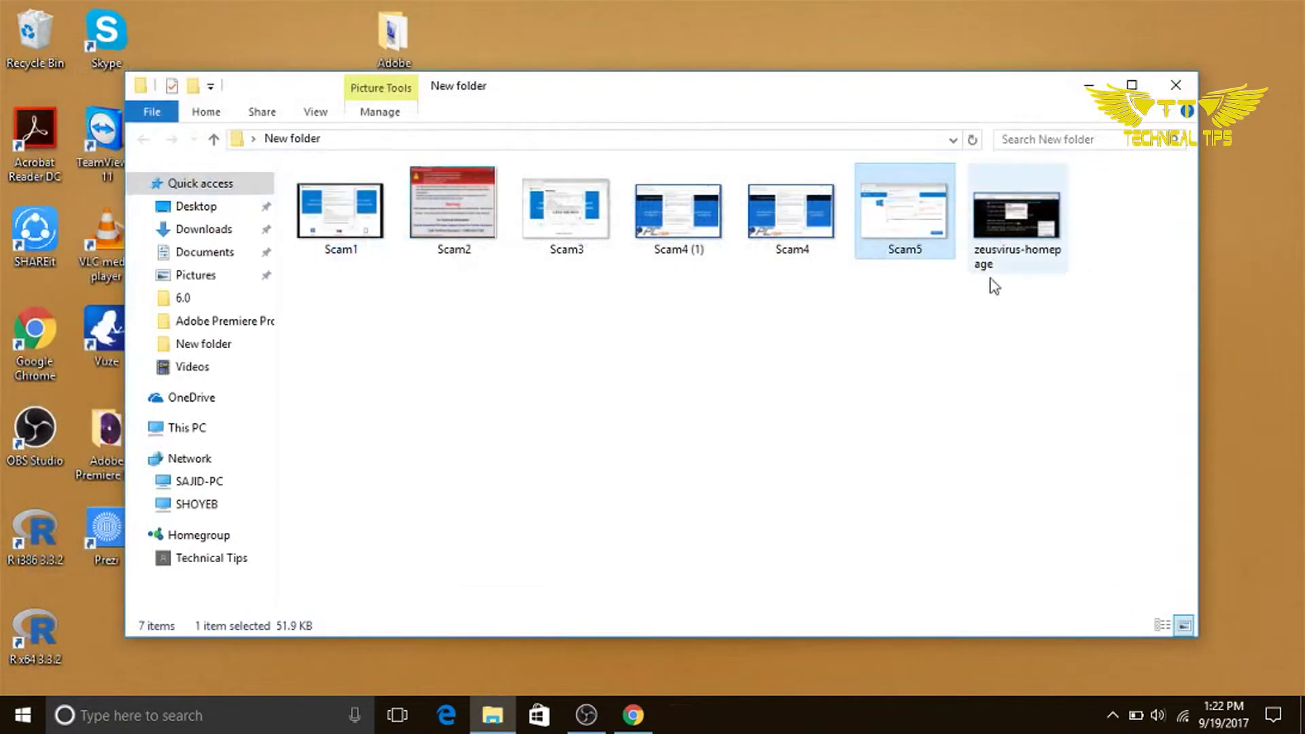
{"action": "double_click", "coordinate": [1025, 222]}
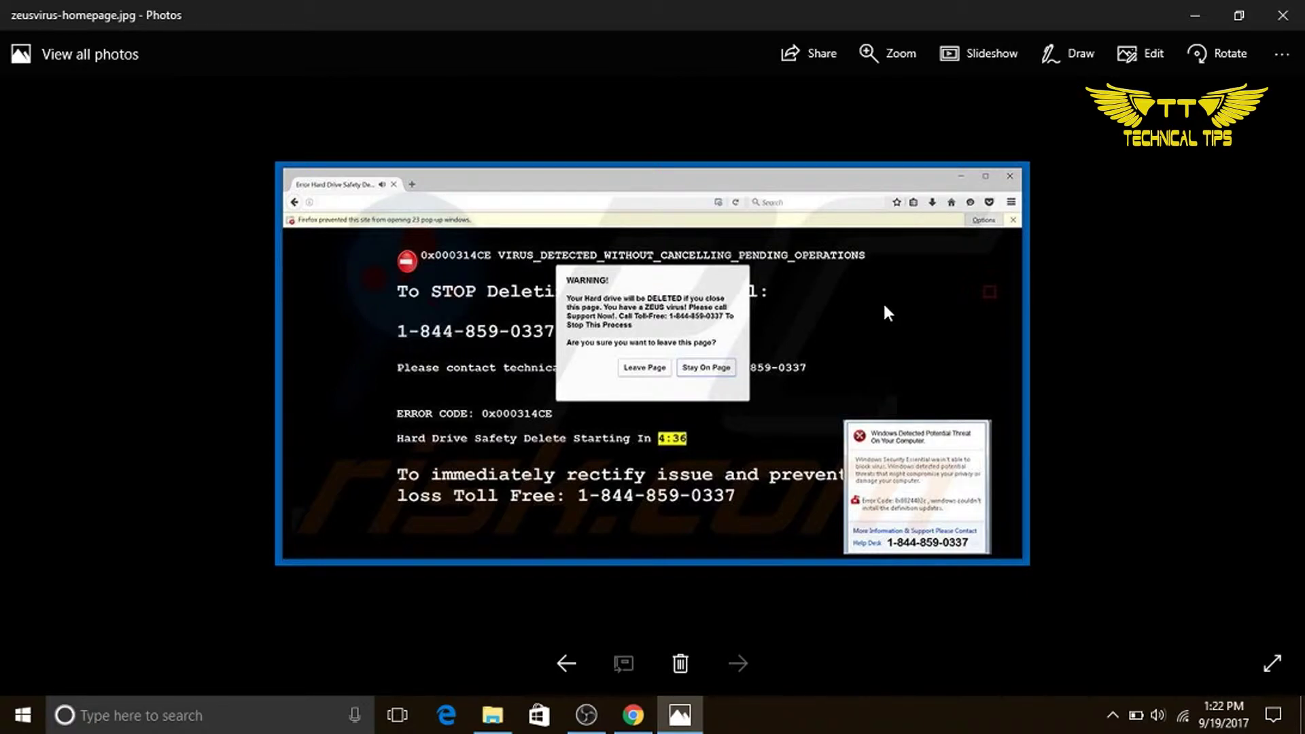
{"action": "left_click", "coordinate": [1283, 16]}
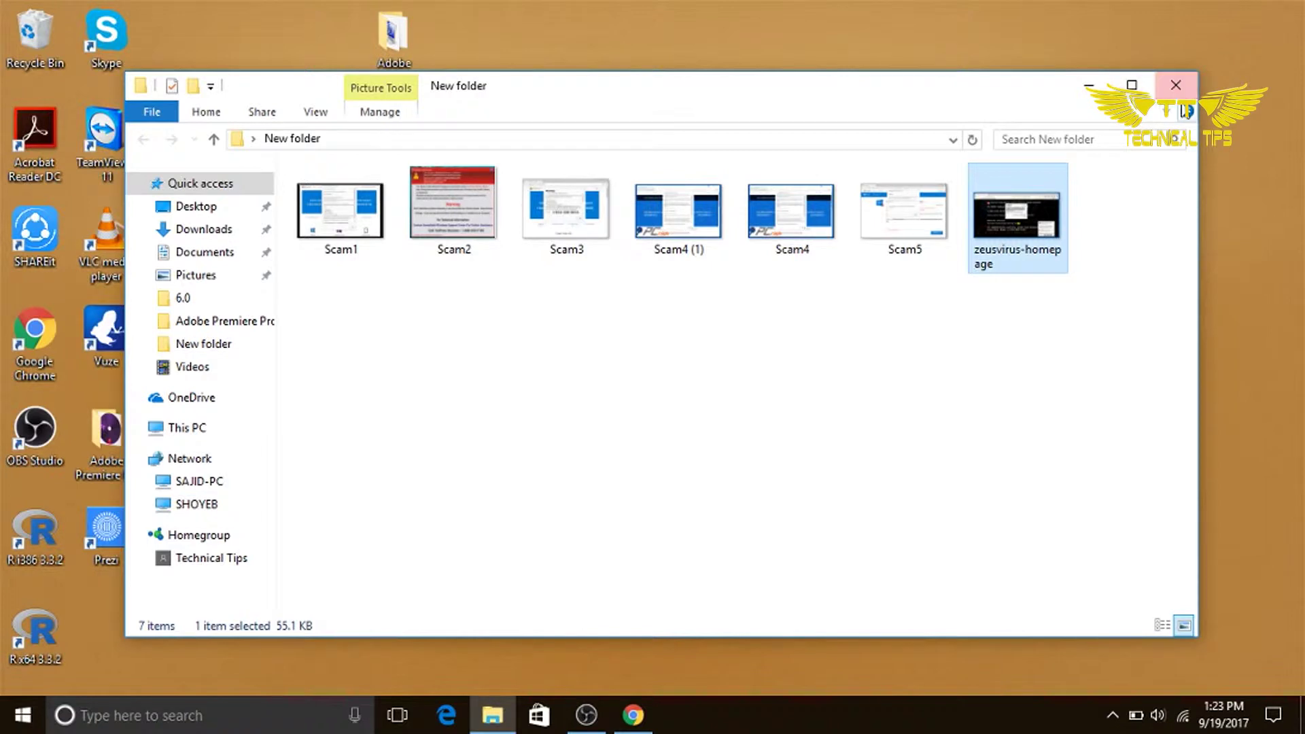
{"action": "left_click", "coordinate": [1183, 90]}
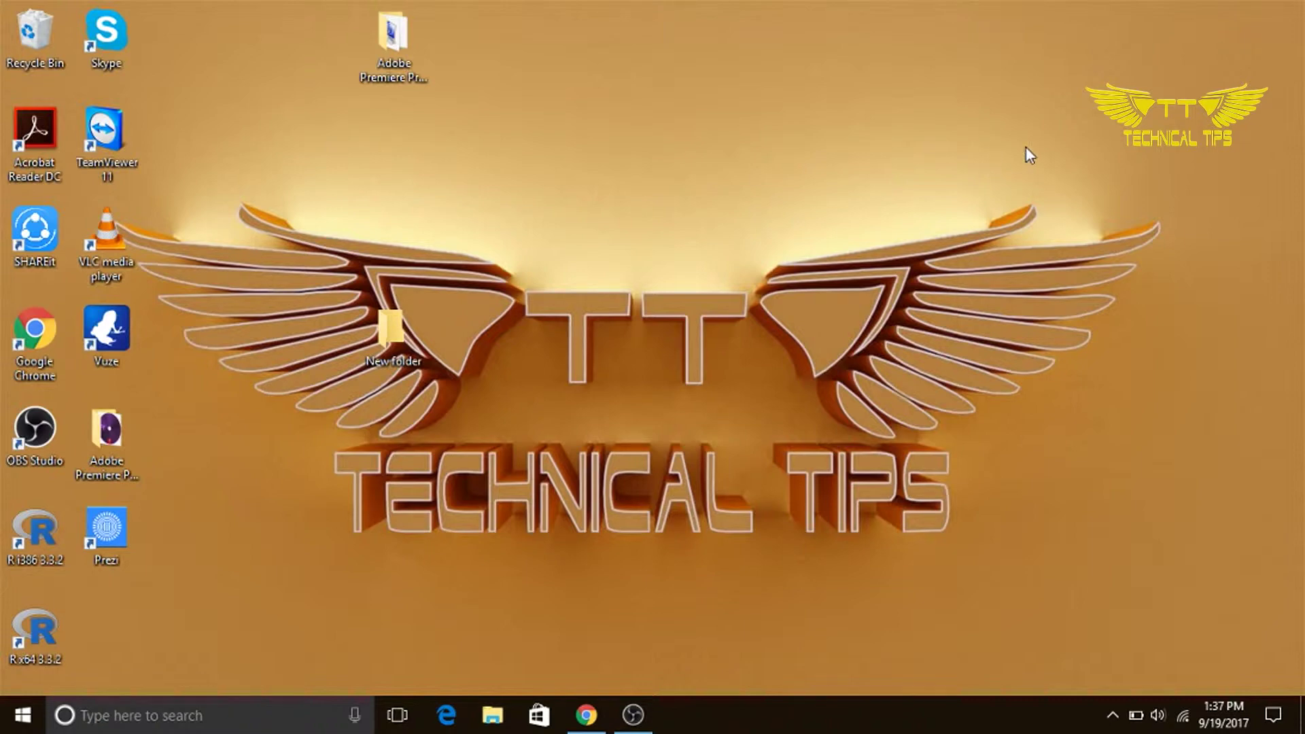
Launch syskey from the Run dialog to open Securing the Windows Account Database.
{"action": "key", "text": "super+r"}
{"action": "type", "text": "s"}
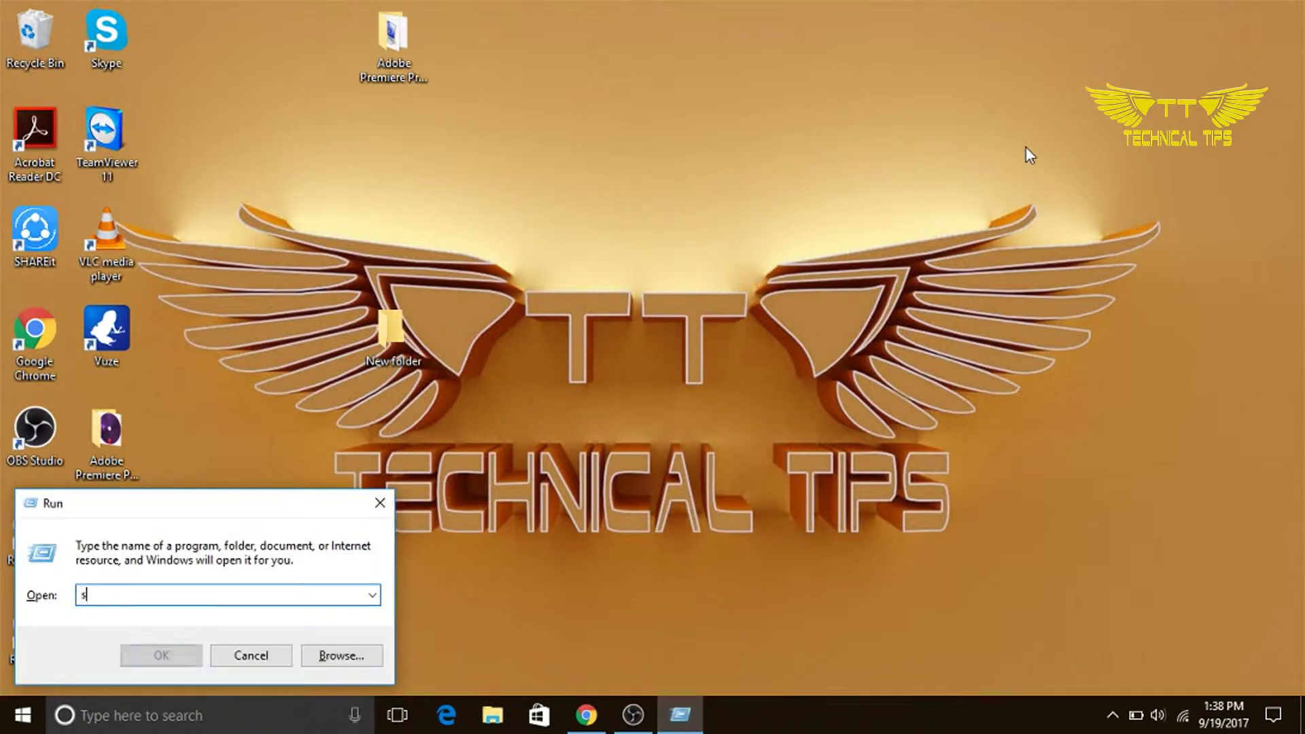
{"action": "type", "text": "ysk"}
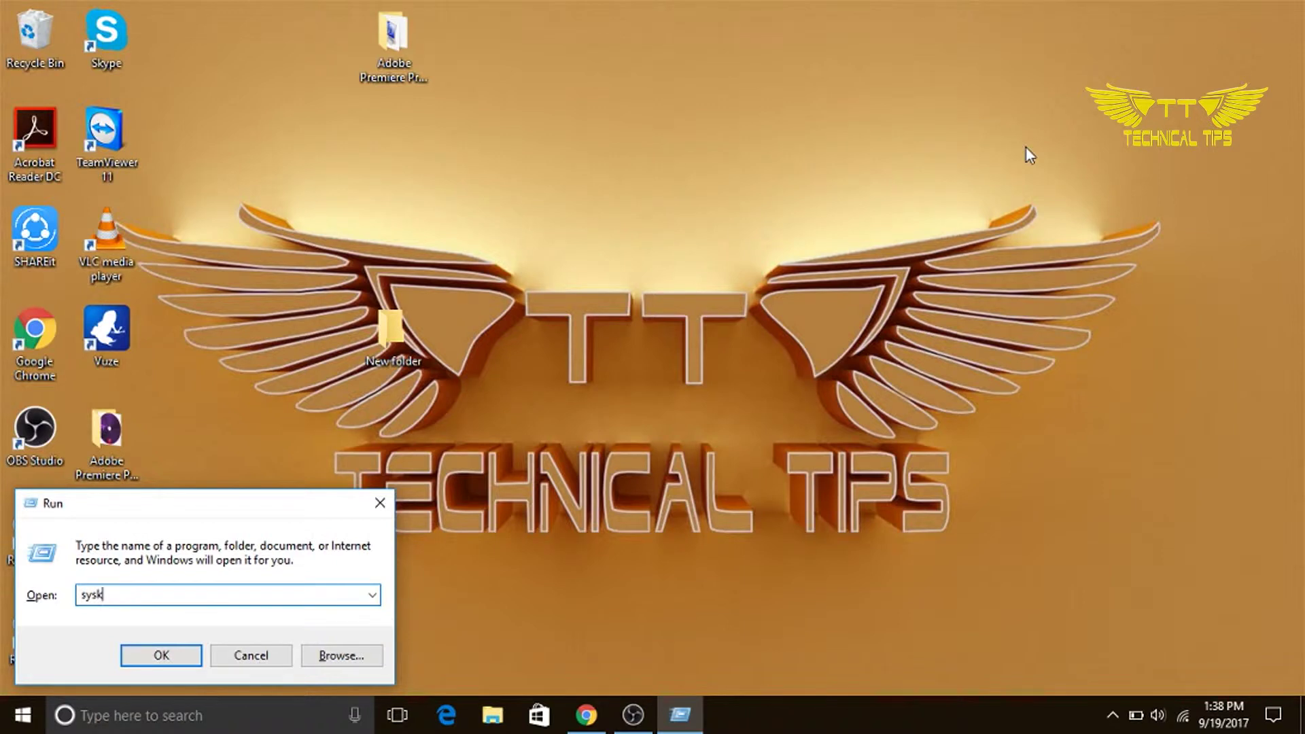
{"action": "type", "text": "y"}
{"action": "key", "text": "BackSpace"}
{"action": "type", "text": "e"}
{"action": "type", "text": "y"}
{"action": "key", "text": "Return"}
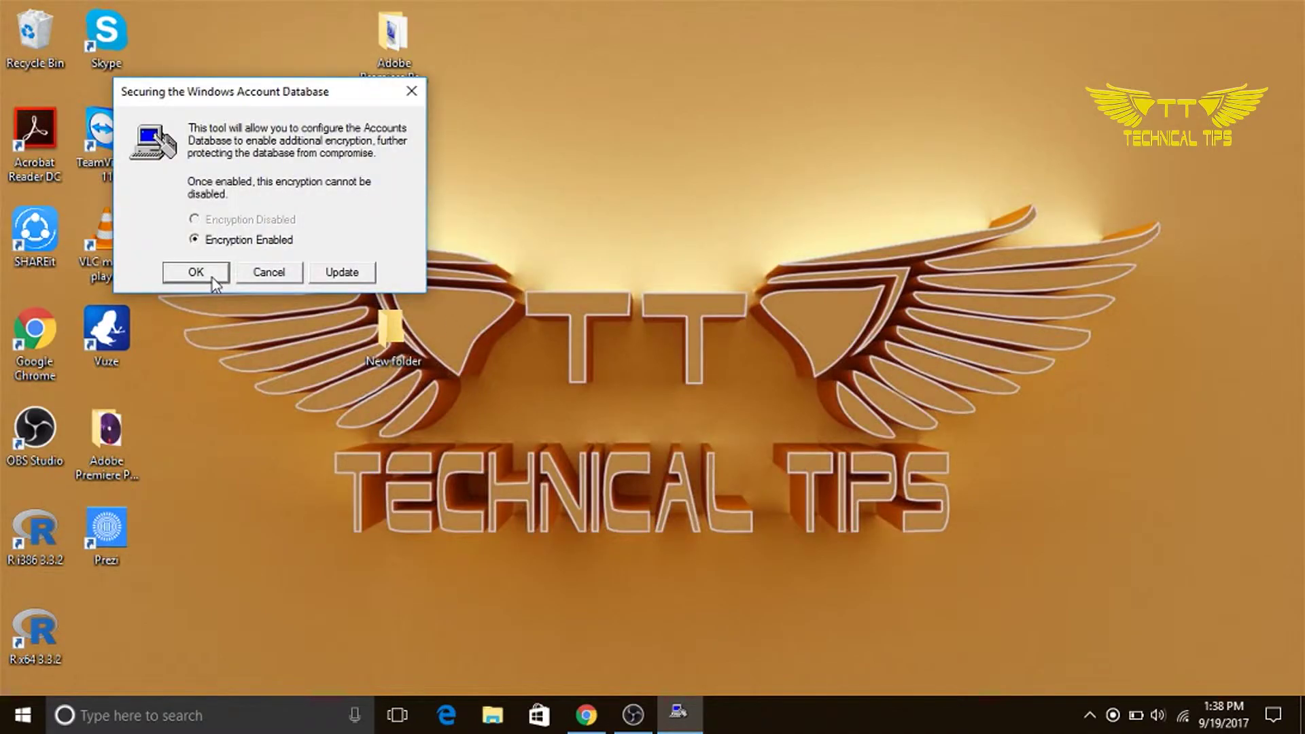
Review the startup key option requiring a password at system start, then close the syskey dialogs.
{"action": "left_click", "coordinate": [344, 273]}
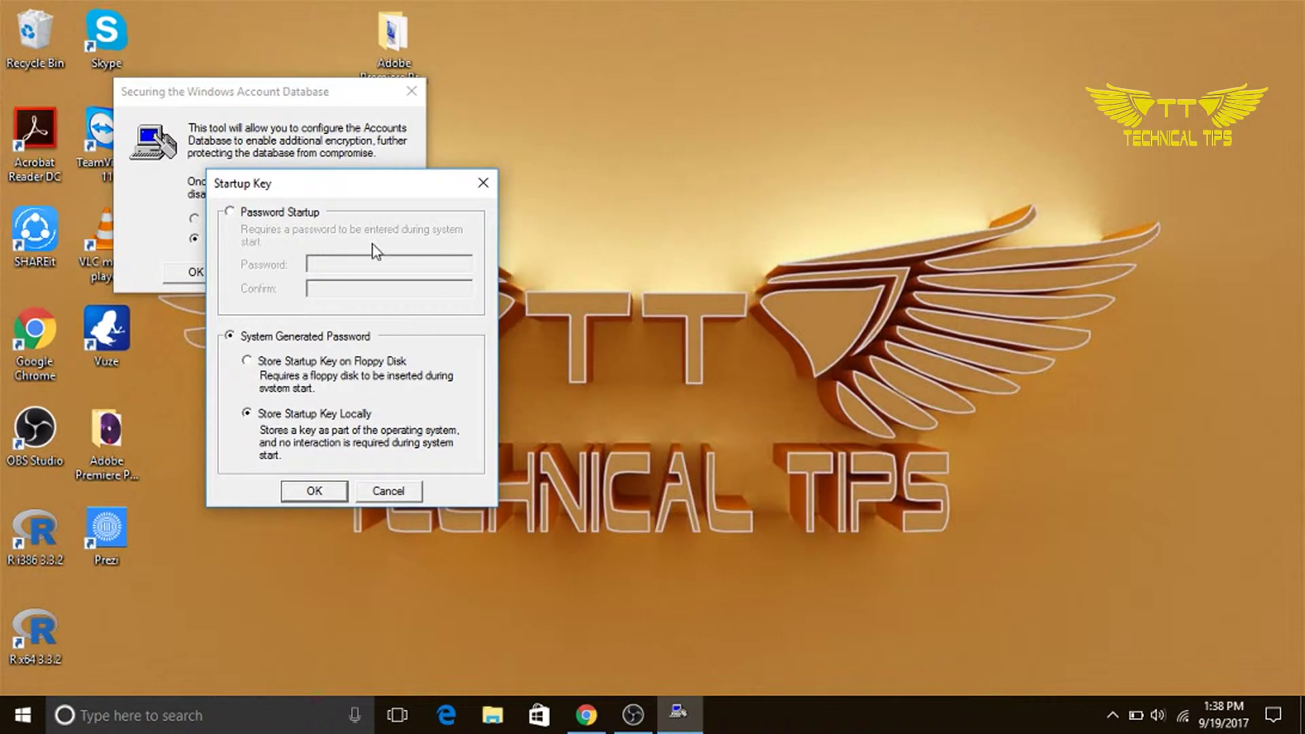
{"action": "left_click", "coordinate": [230, 212]}
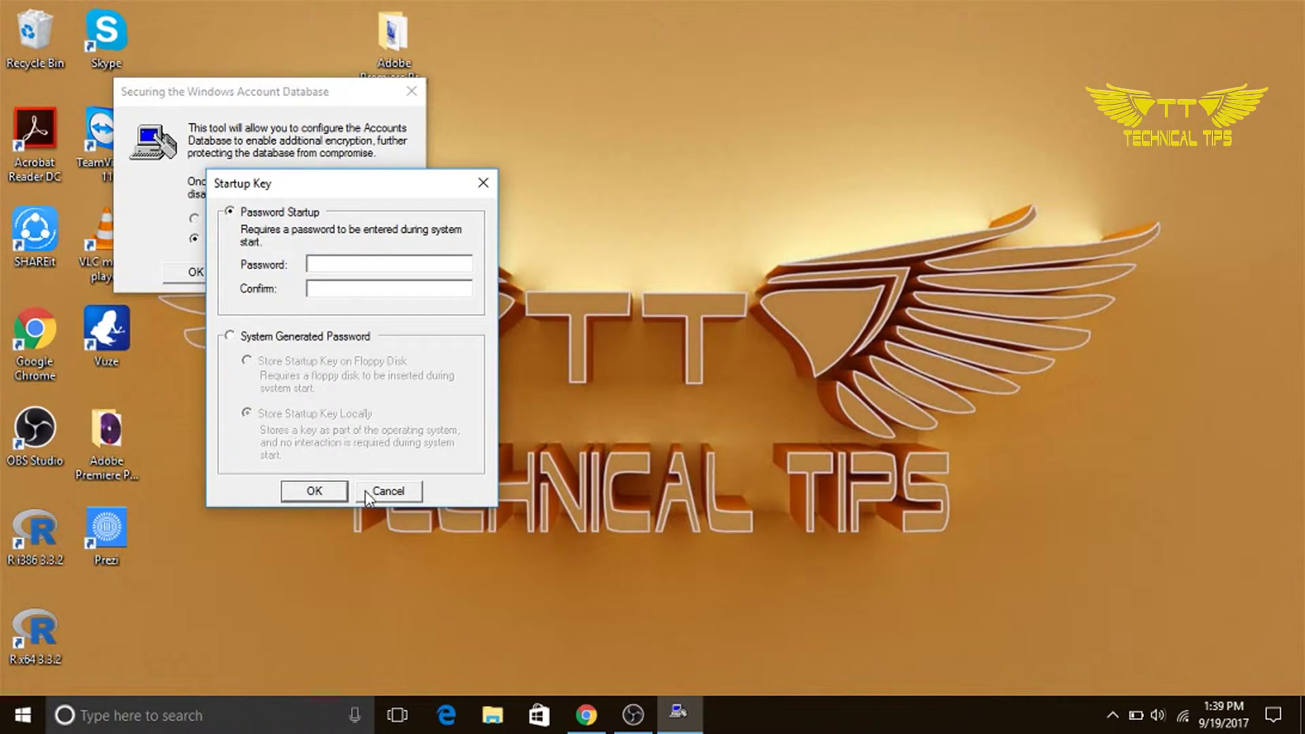
{"action": "left_click", "coordinate": [388, 492]}
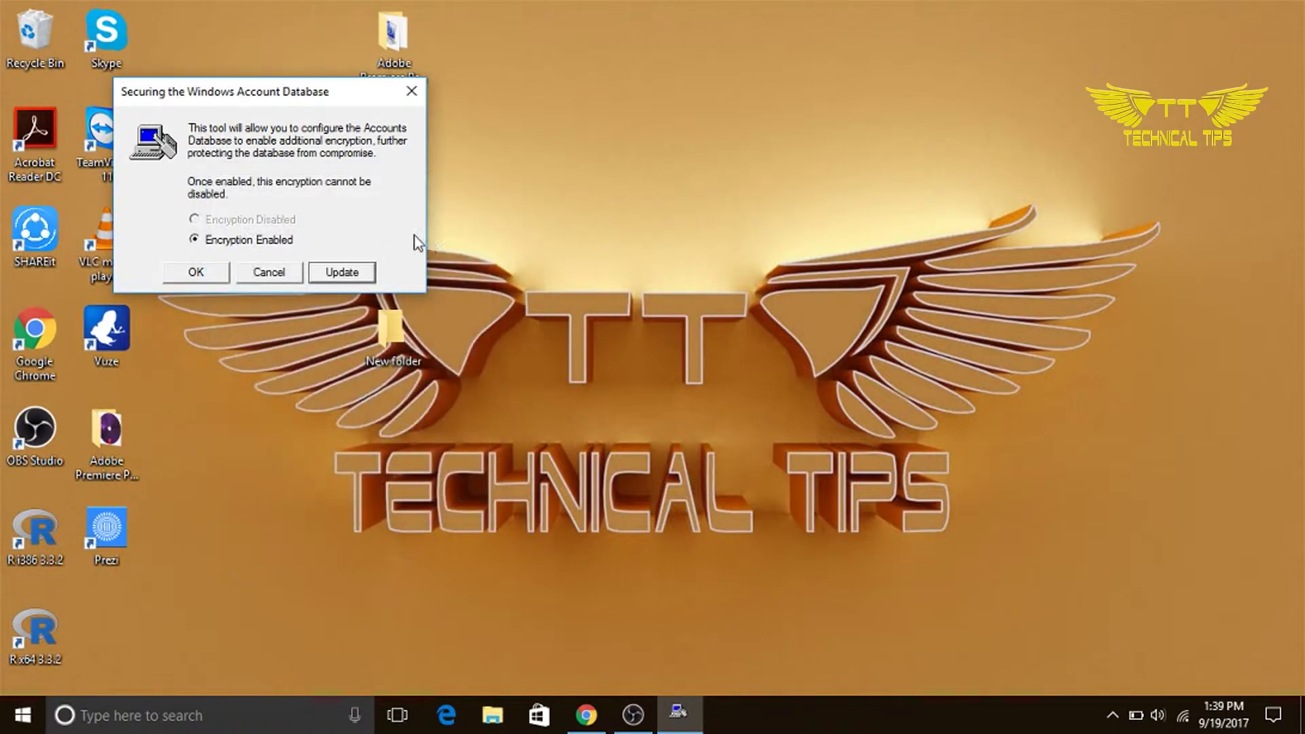
{"action": "left_click", "coordinate": [411, 92]}
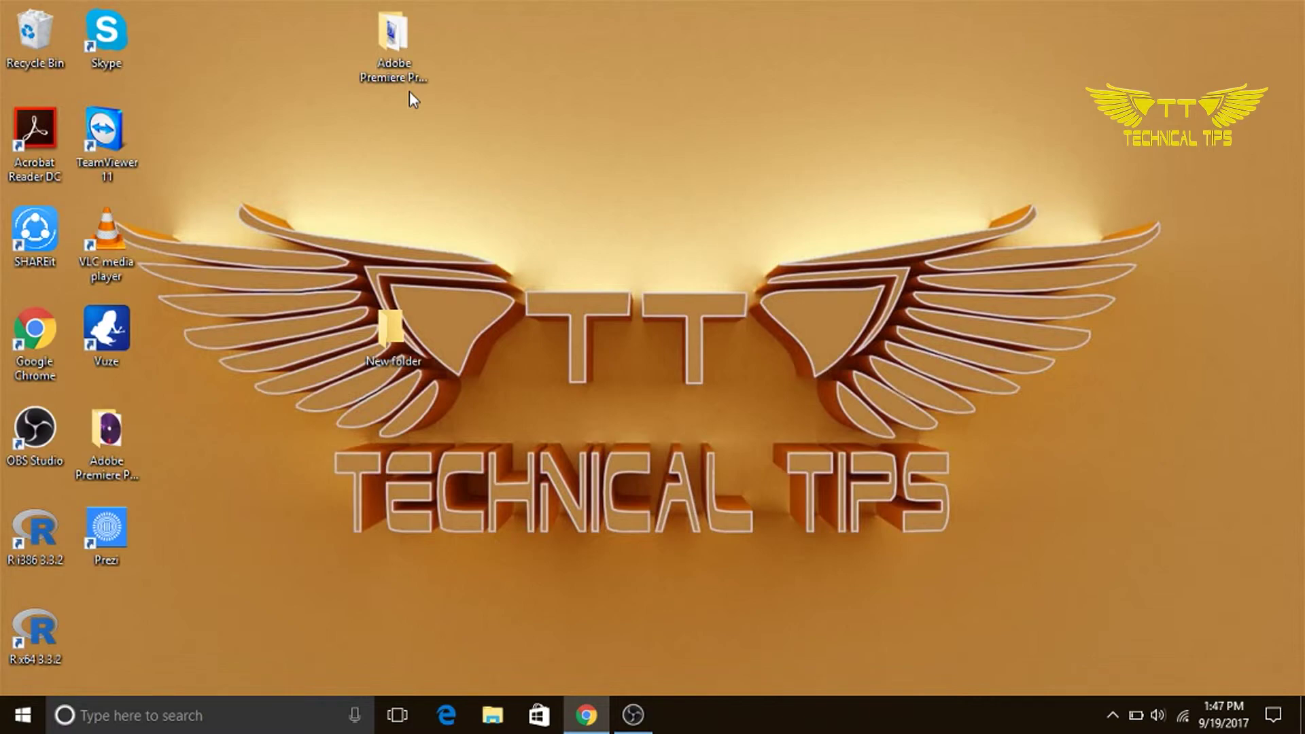
Bring Chrome with the pcrisk Zeus scam article back from the taskbar.
{"action": "left_click", "coordinate": [587, 716]}
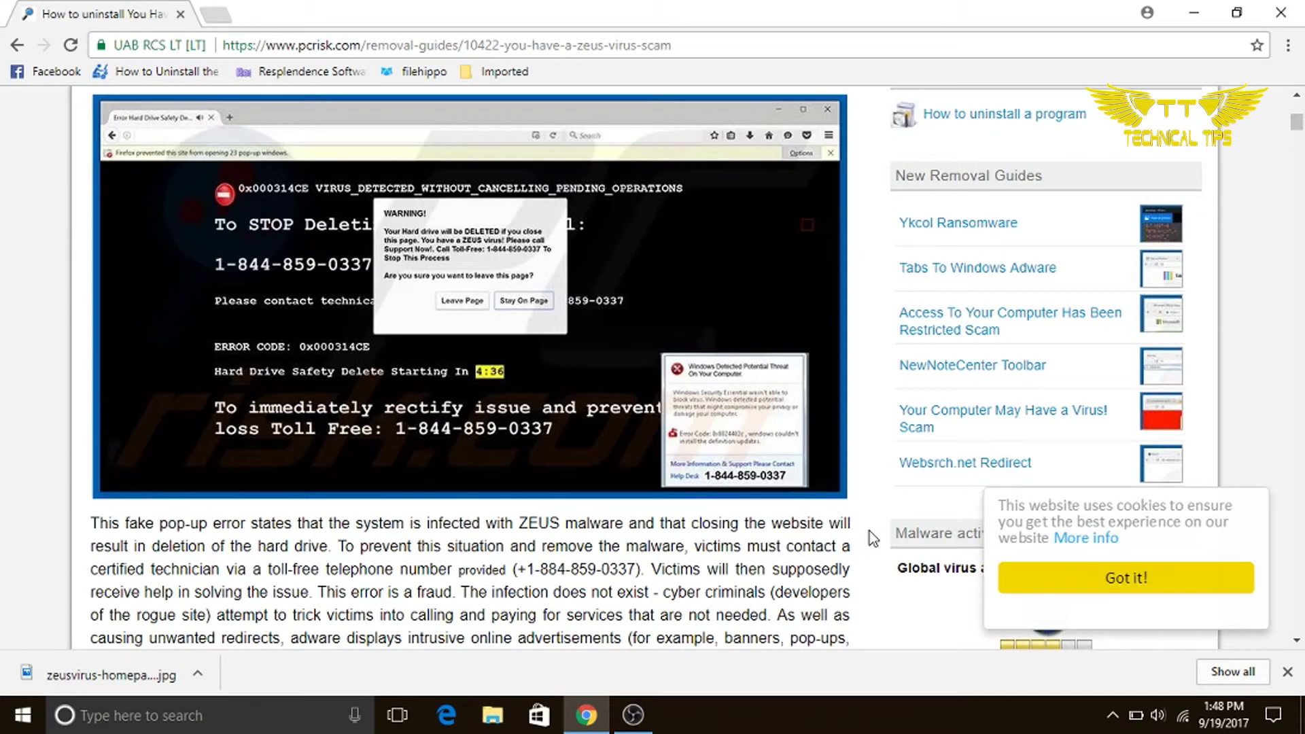
Launch Task Manager from the taskbar, move it higher and return to the simple app list.
{"action": "right_click", "coordinate": [824, 729]}
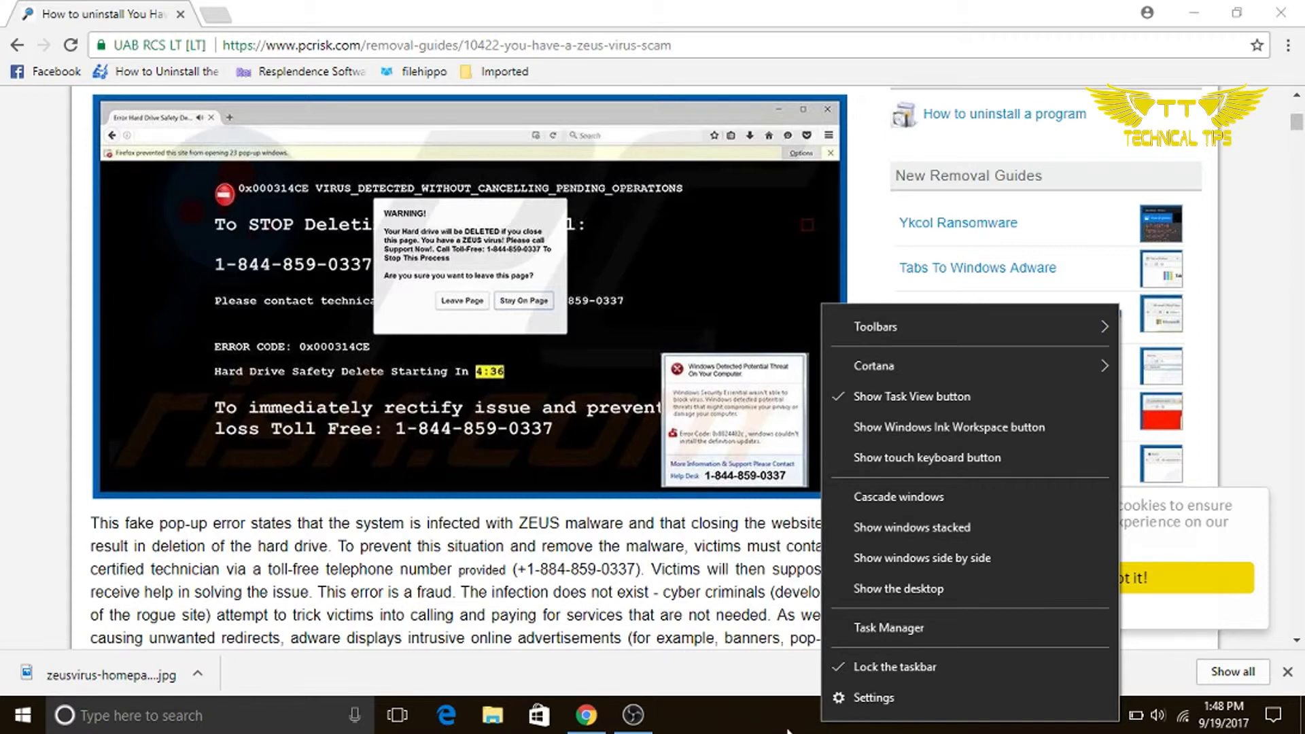
{"action": "left_click", "coordinate": [921, 629]}
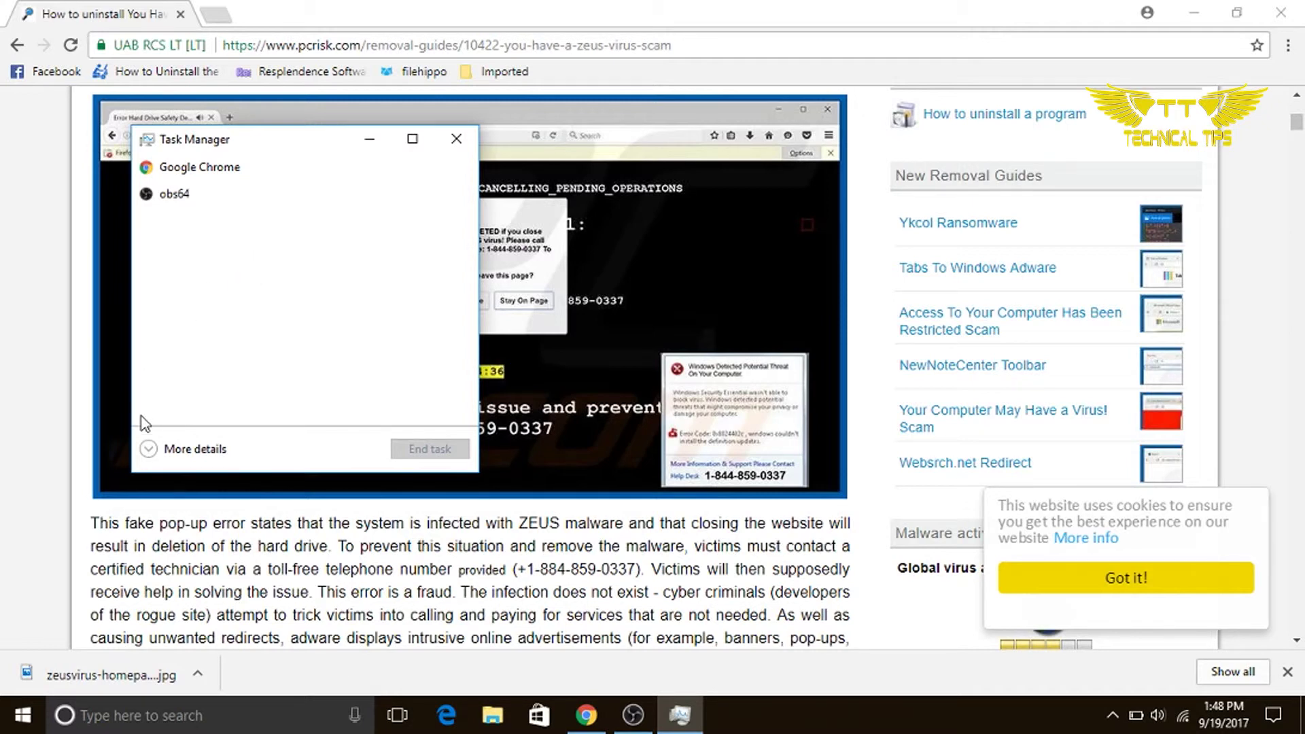
{"action": "left_click", "coordinate": [150, 449]}
{"action": "left_click_drag", "start_coordinate": [378, 144], "coordinate": [372, 61]}
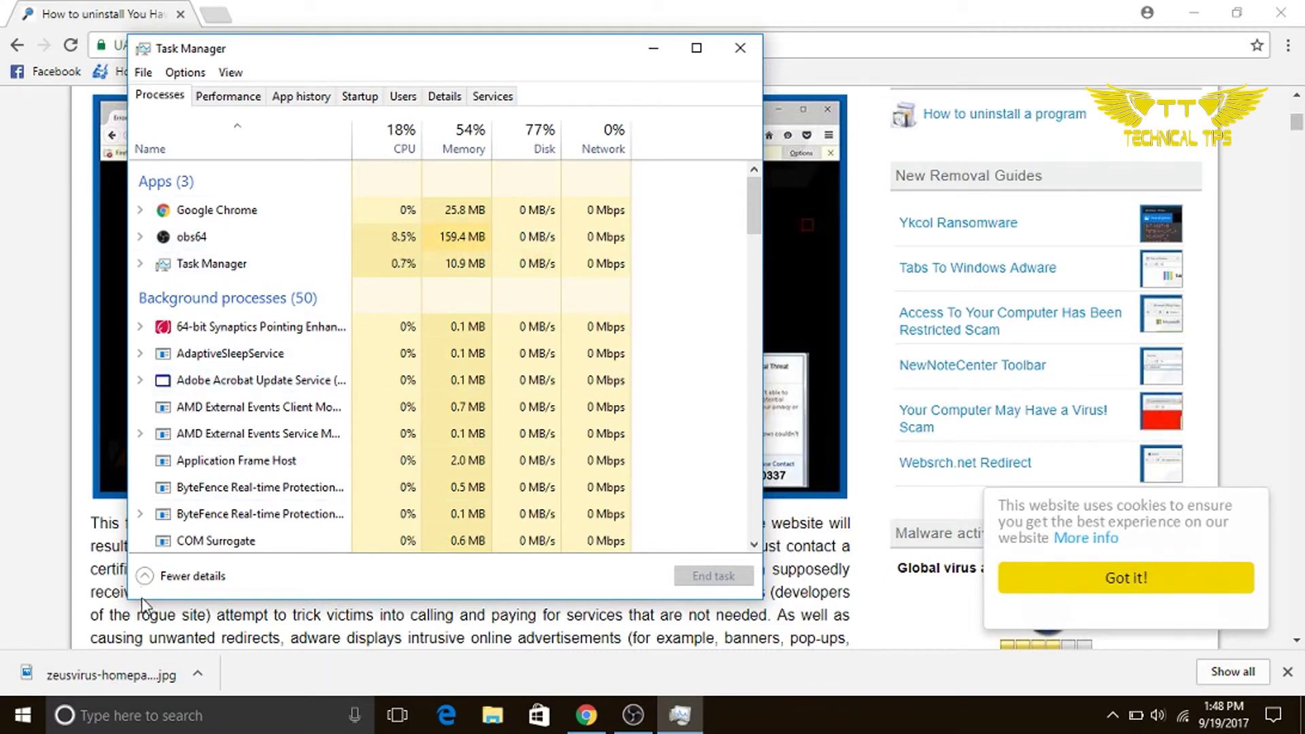
{"action": "left_click", "coordinate": [148, 576]}
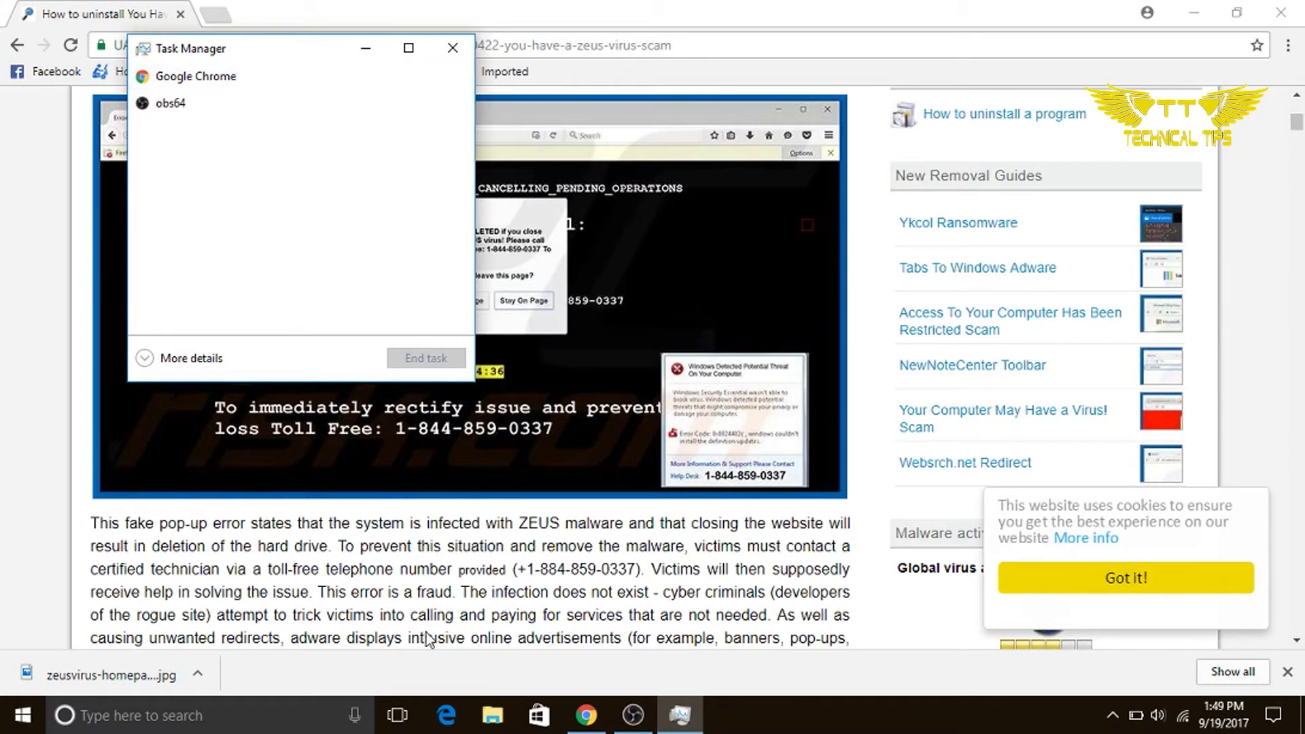
Launch Microsoft Edge, minimize it and force it closed with End task.
{"action": "left_click", "coordinate": [449, 717]}
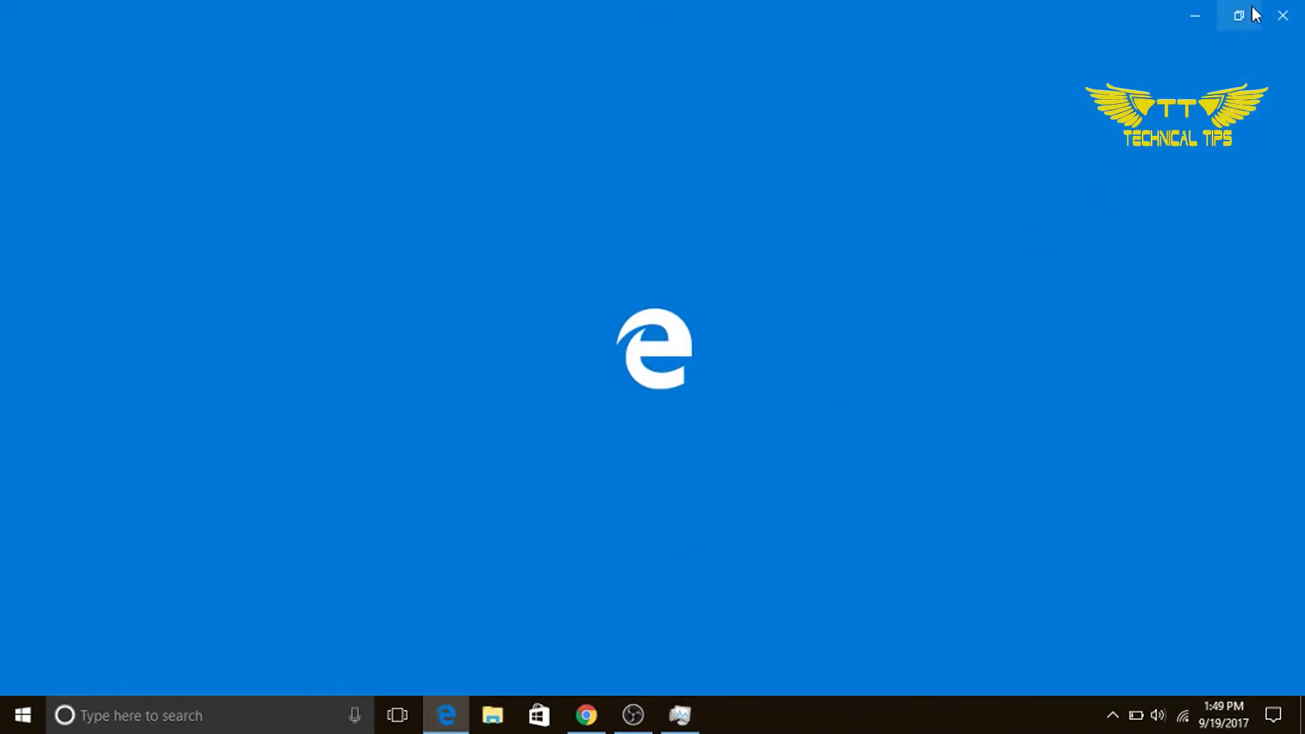
{"action": "left_click", "coordinate": [1194, 12]}
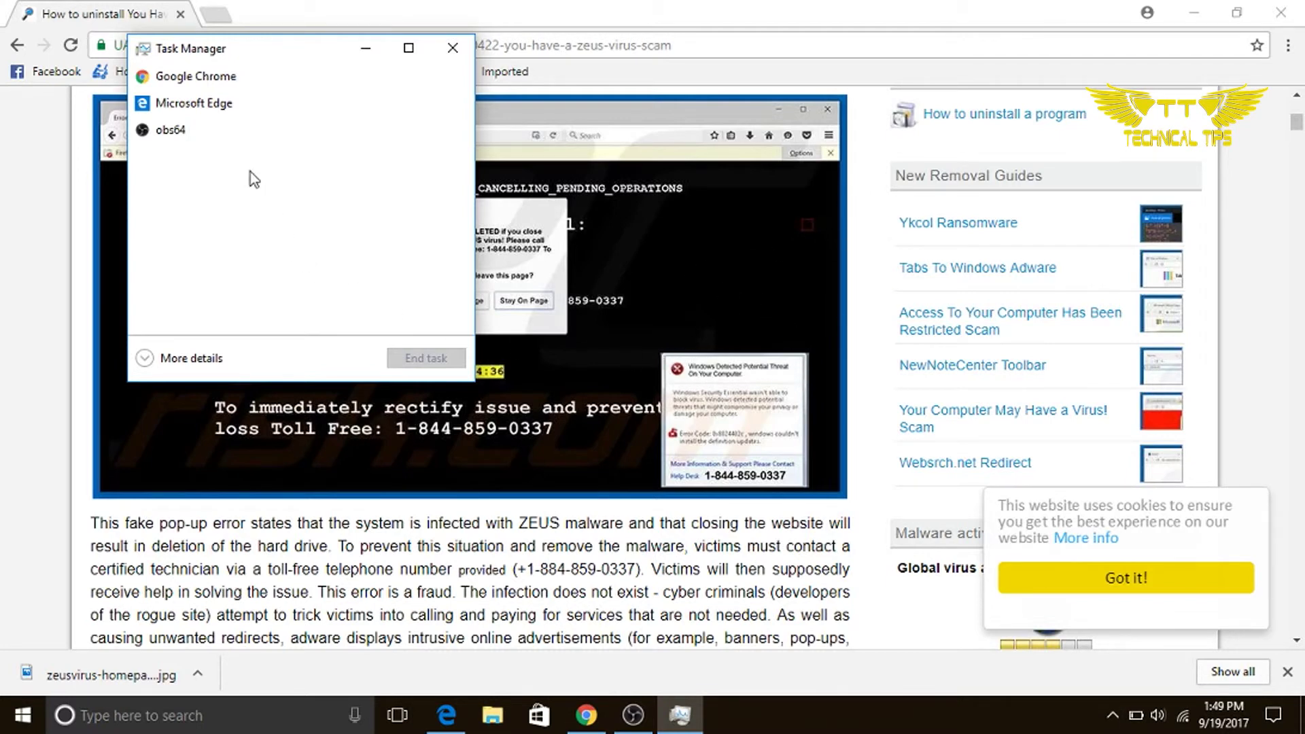
{"action": "left_click", "coordinate": [226, 110]}
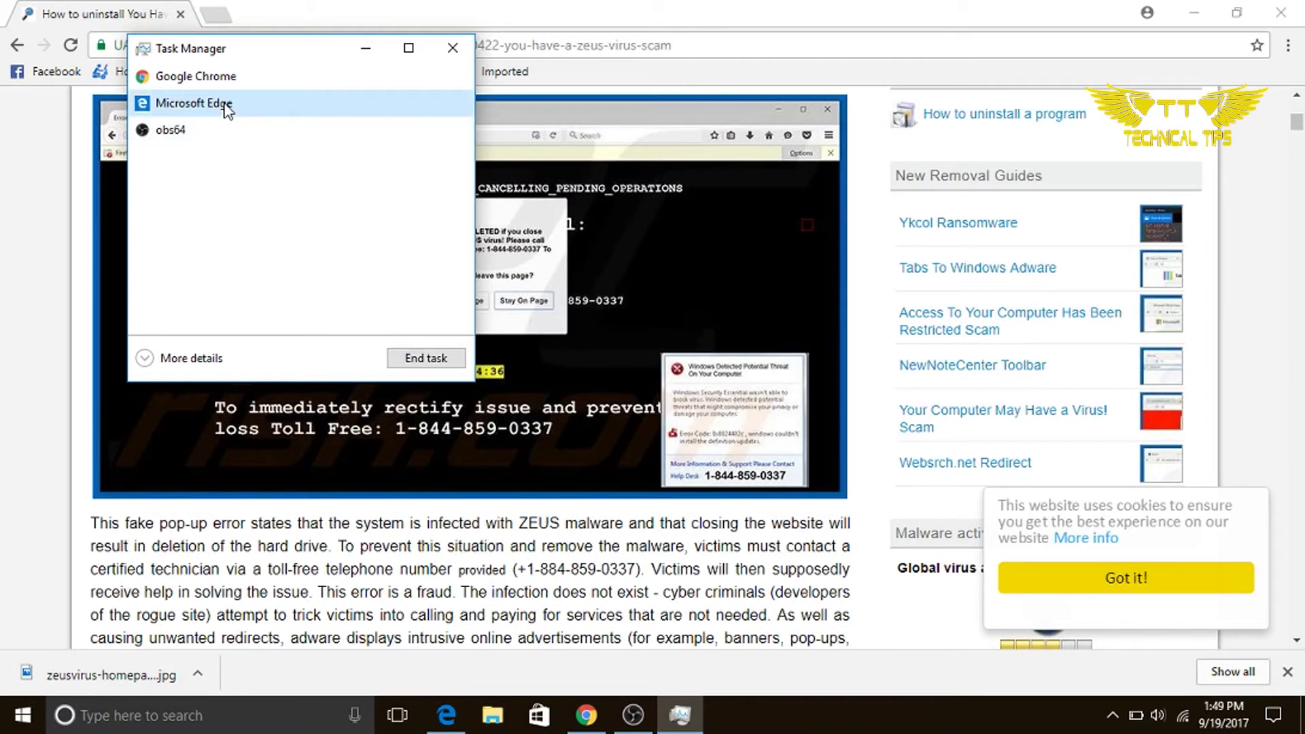
{"action": "left_click", "coordinate": [416, 362]}
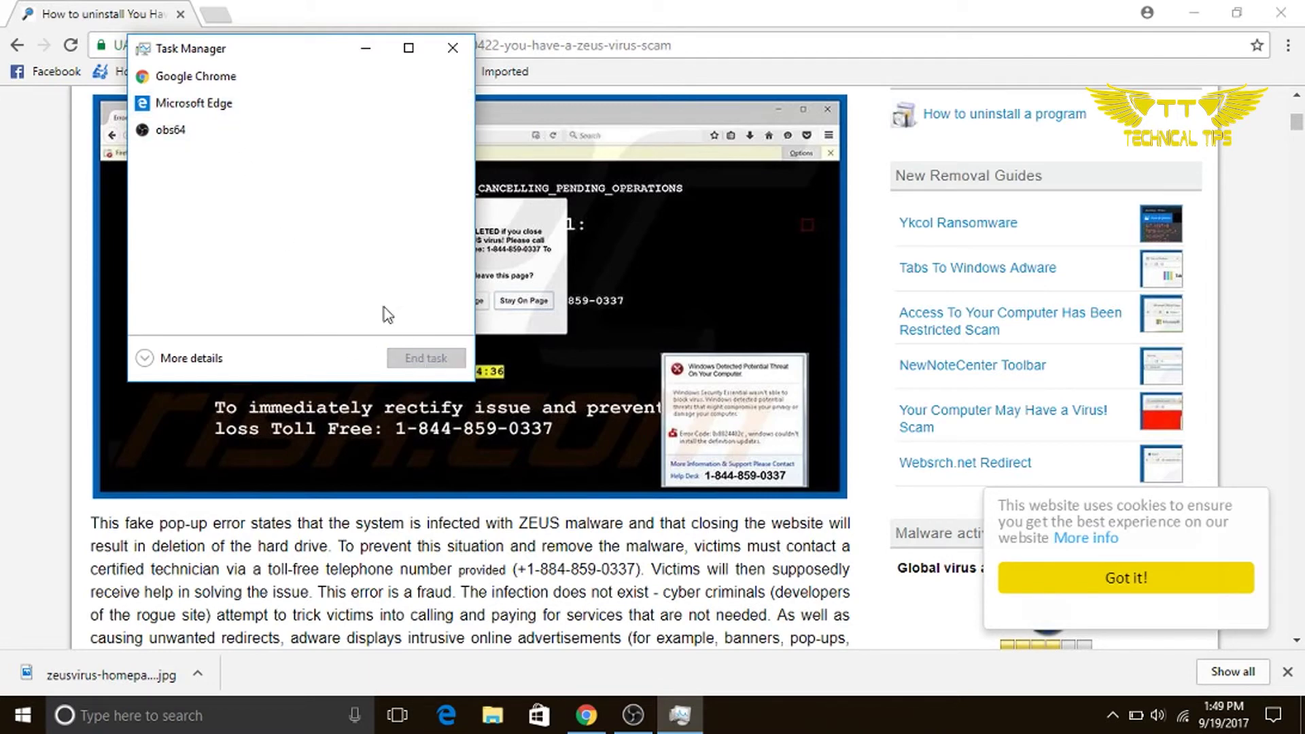
Force Google Chrome closed with End task, leaving only obs64.
{"action": "left_click", "coordinate": [209, 77]}
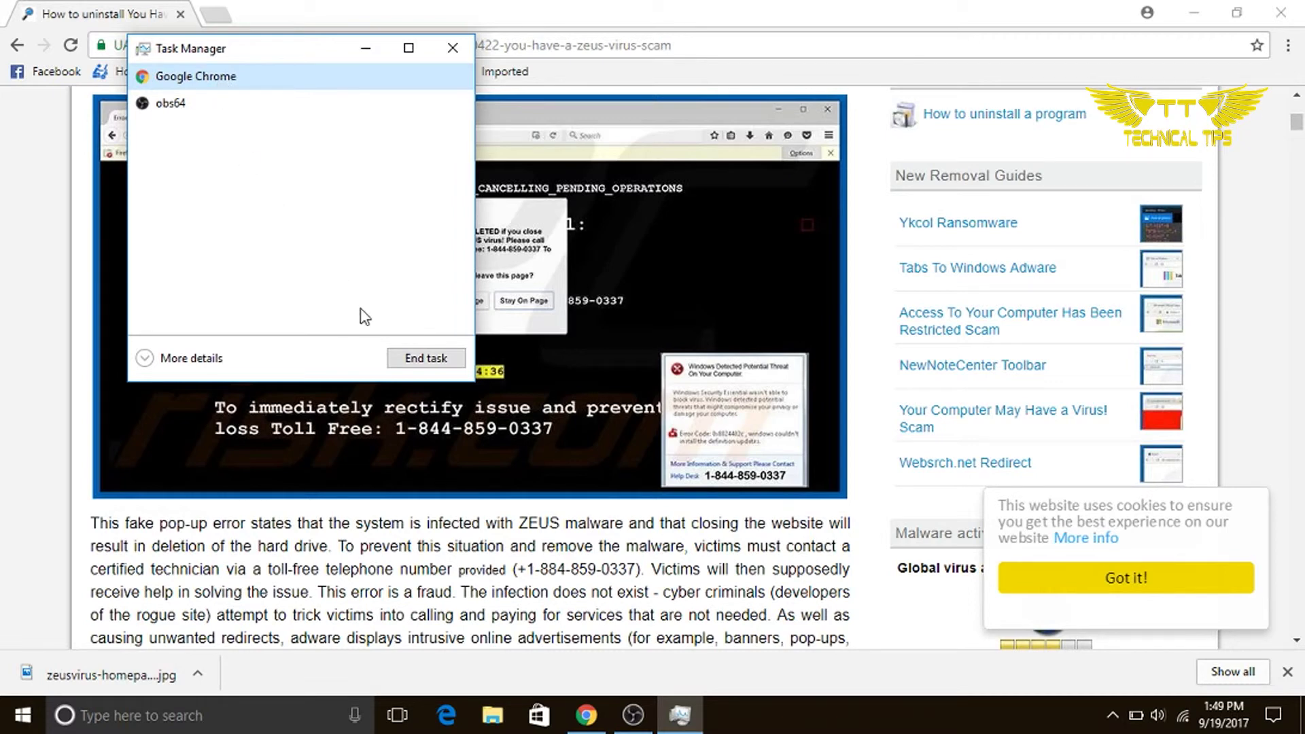
{"action": "left_click", "coordinate": [427, 360]}
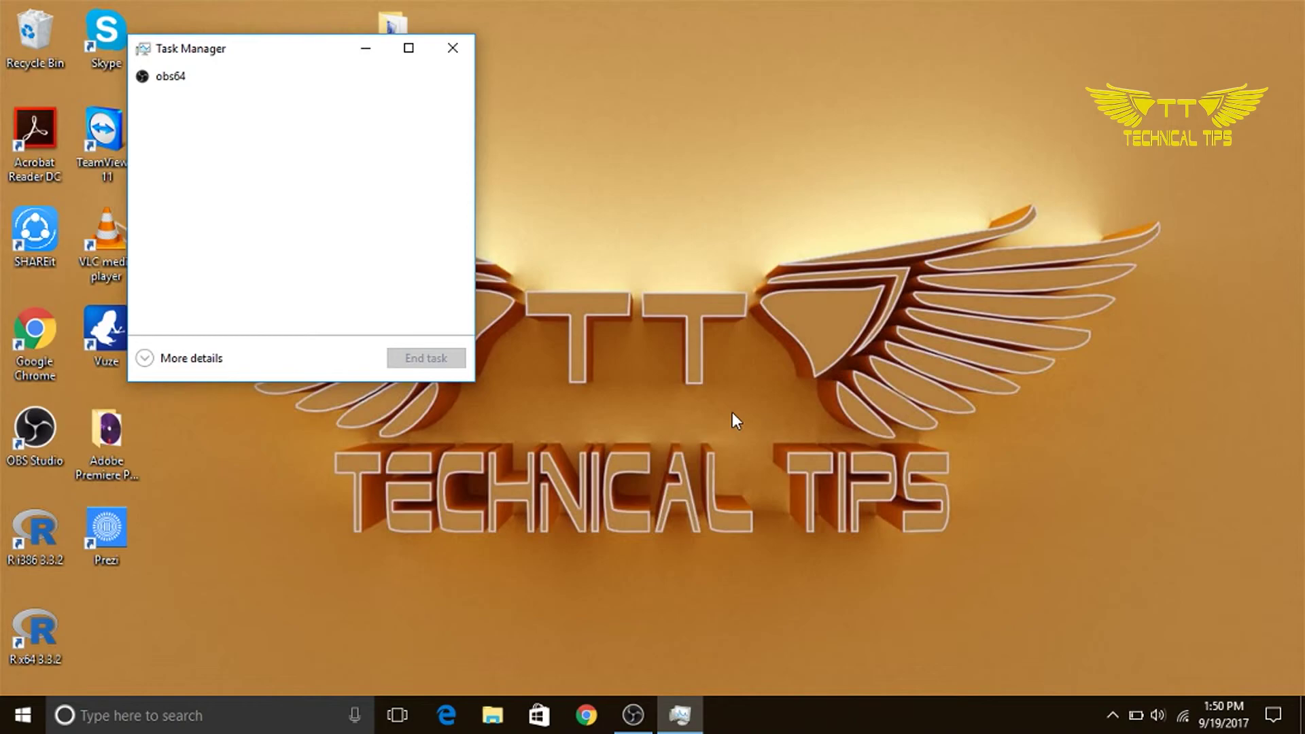
After the security screen, reopen Chrome, minimize it and end it again in Task Manager.
{"action": "key", "text": "ctrl+alt+Delete"}
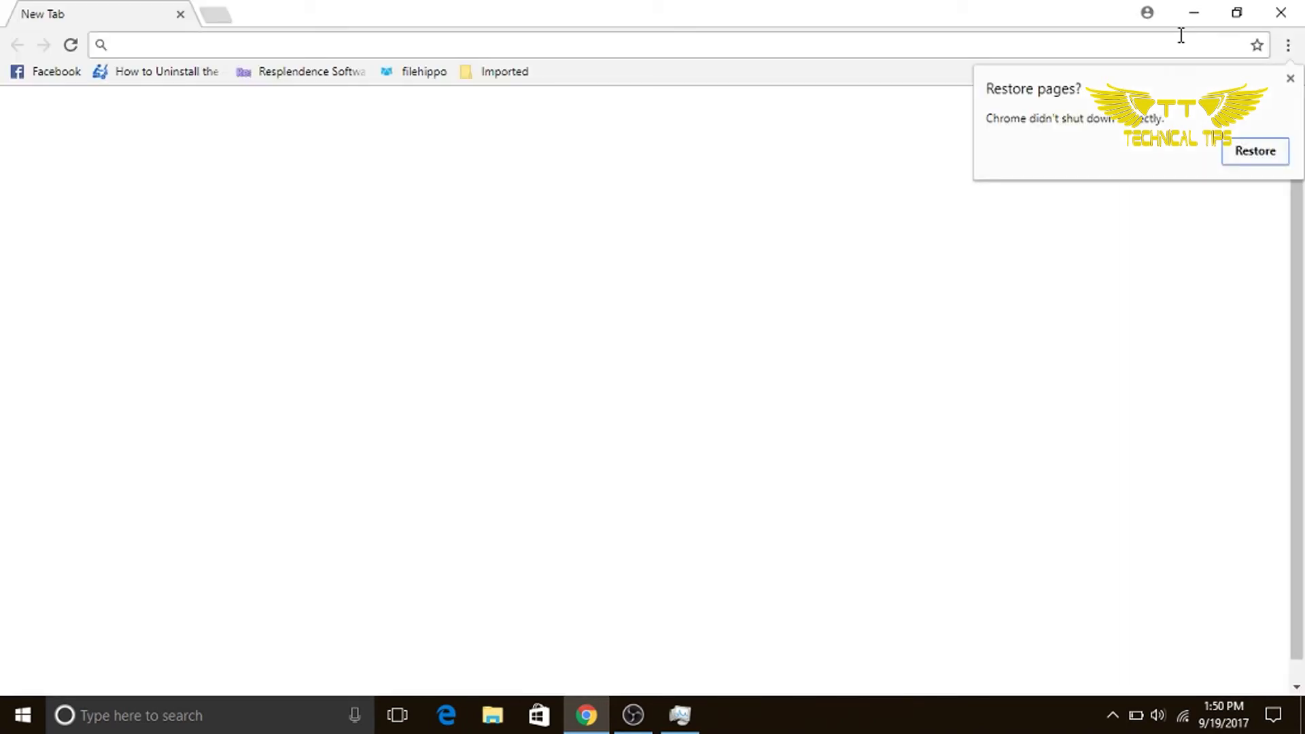
{"action": "left_click", "coordinate": [1288, 78]}
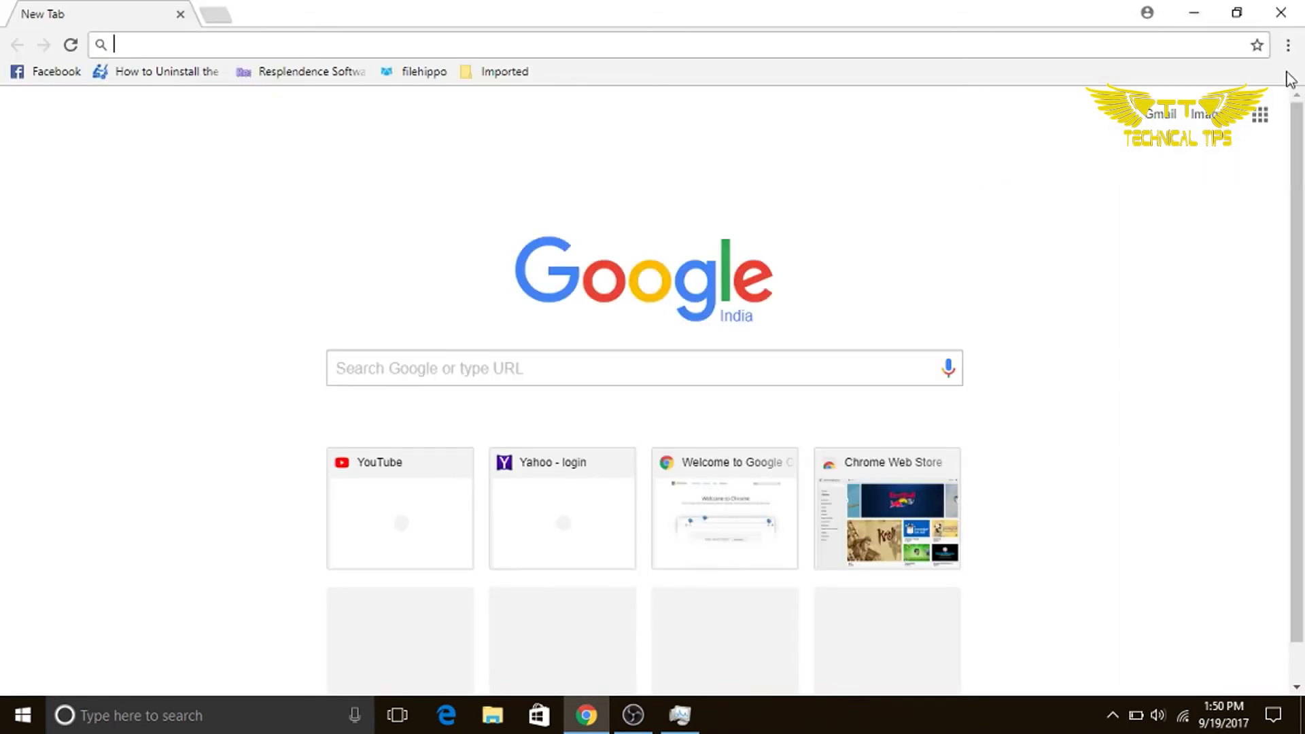
{"action": "left_click", "coordinate": [1195, 13]}
{"action": "left_click", "coordinate": [217, 81]}
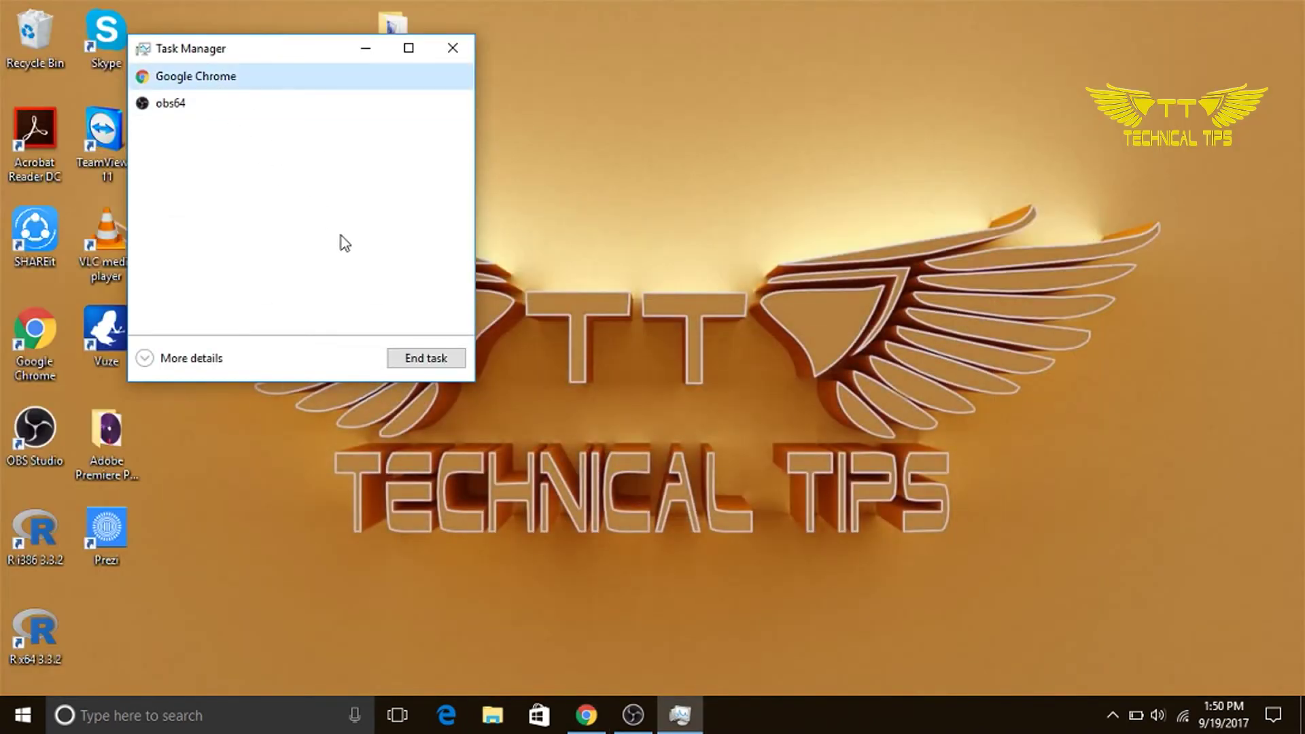
{"action": "left_click", "coordinate": [429, 361]}
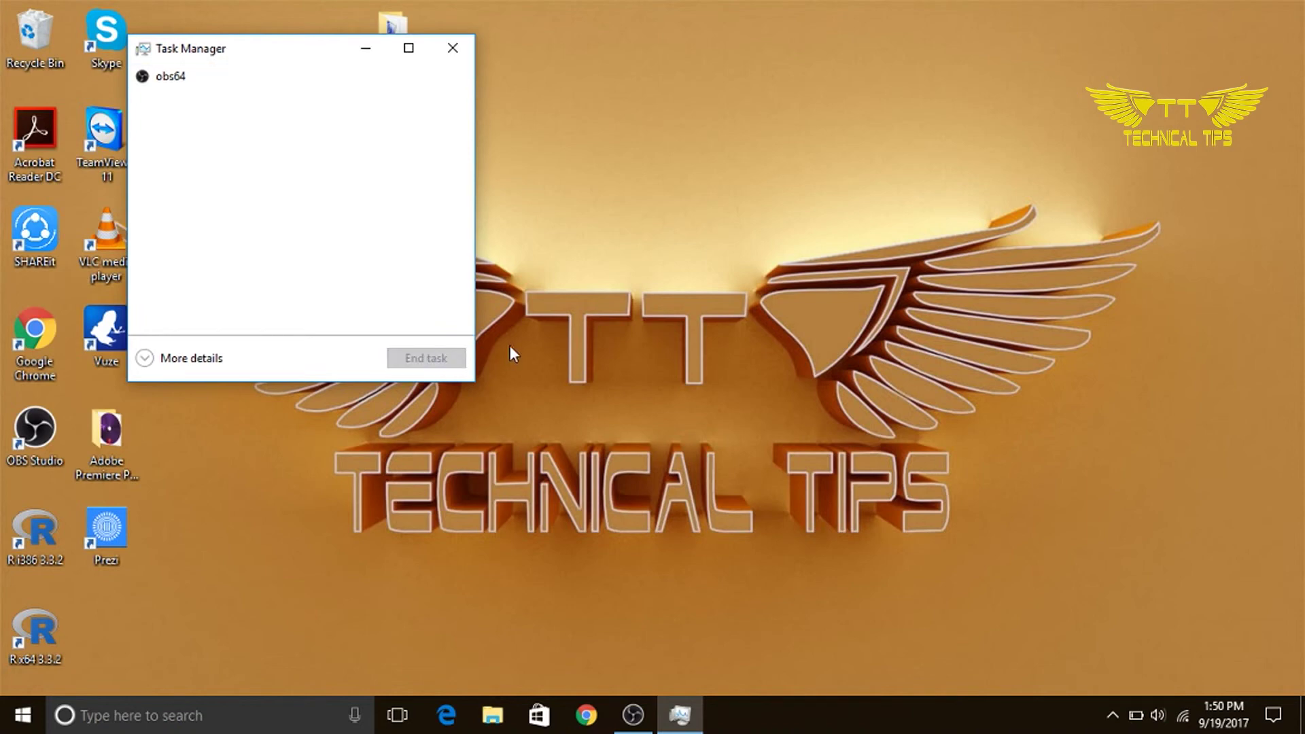